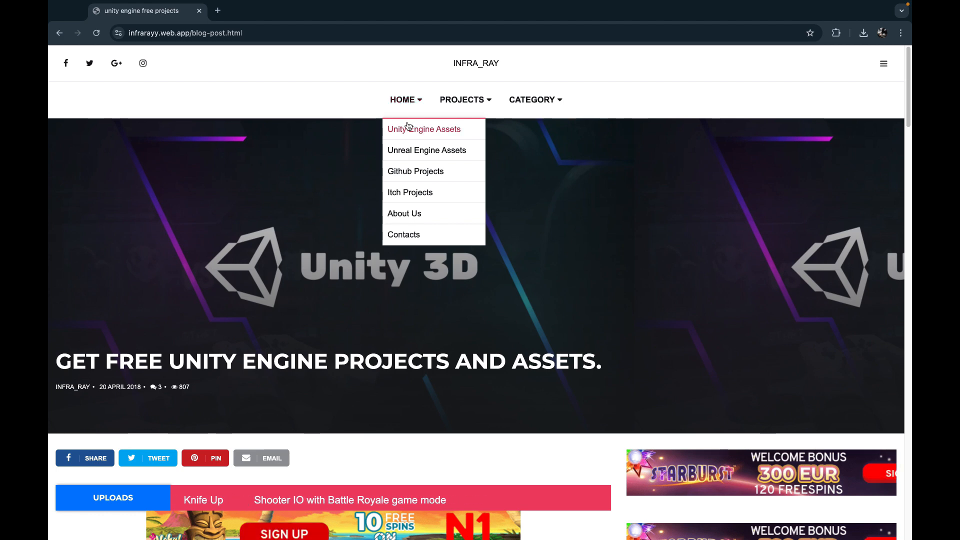
# Open the site's Unity Engine Assets page and search its assets by title for "train".
pyautogui.click(409, 129)
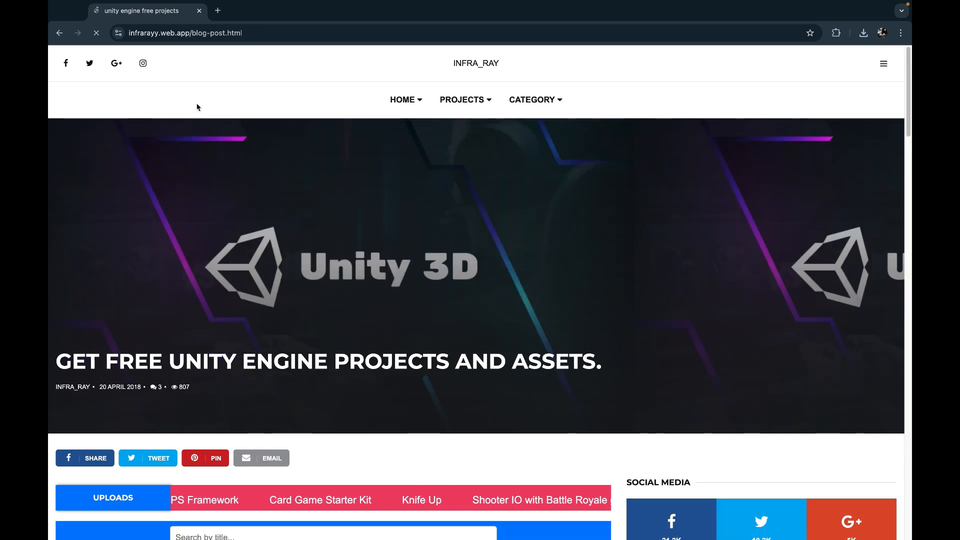
pyautogui.scroll(-4, 237, 209)
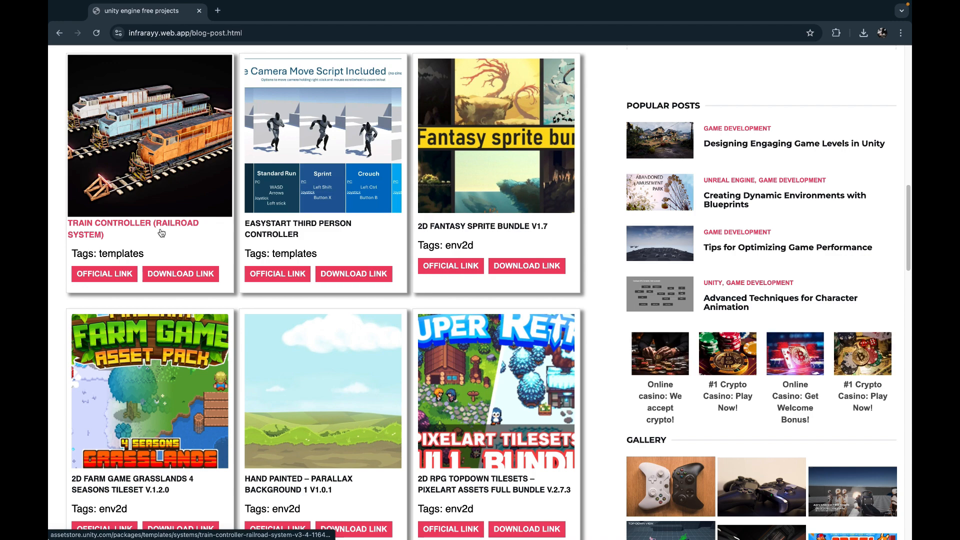
pyautogui.scroll(6, 161, 231)
pyautogui.scroll(1, 301, 97)
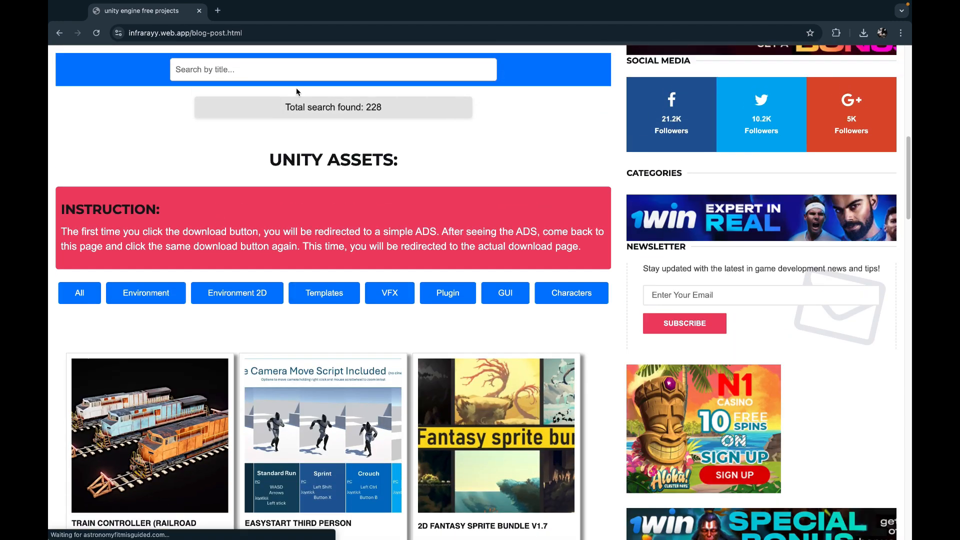
pyautogui.click(280, 73)
pyautogui.write('train')
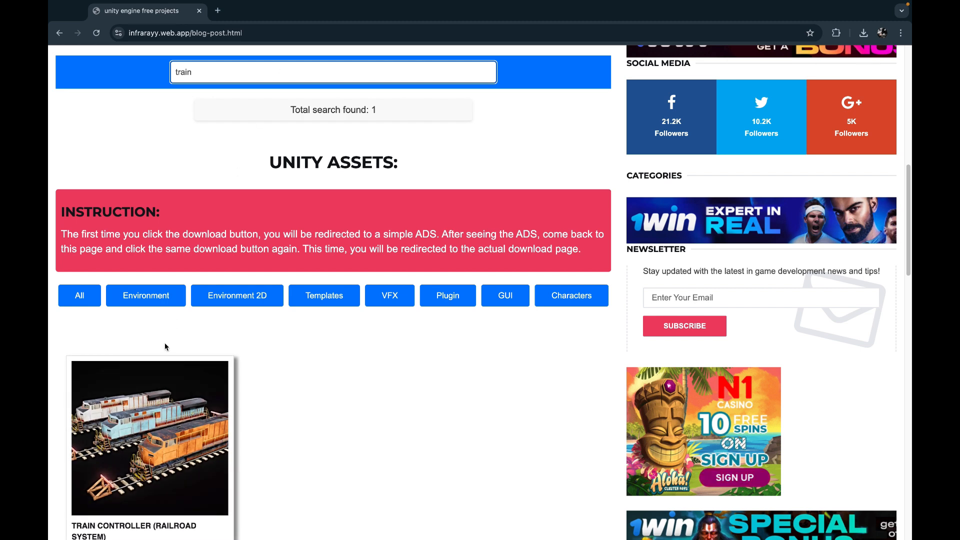
# Open the MediaFire download page for Train Controller (Railroad System), returning from the ad page to follow the download link again.
pyautogui.scroll(-3, 165, 346)
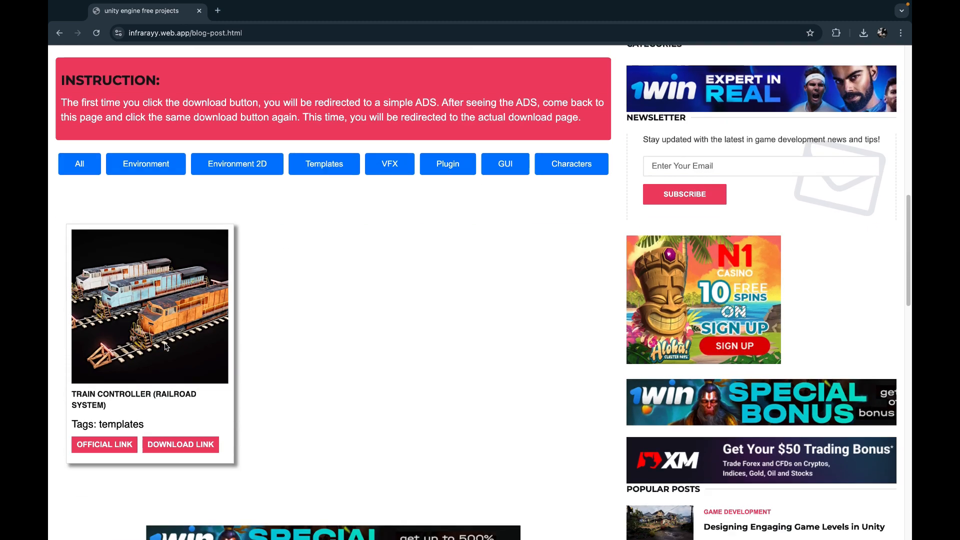
pyautogui.click(166, 356)
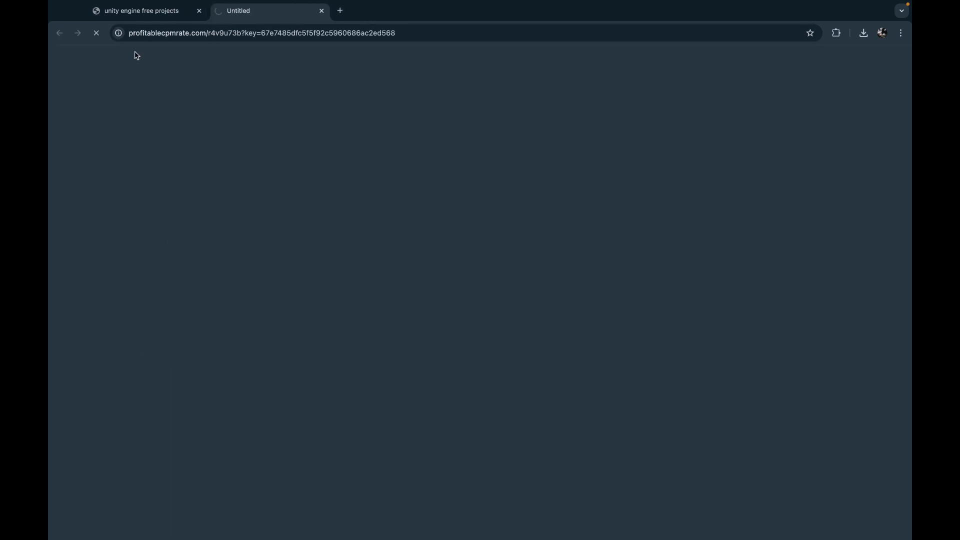
pyautogui.click(135, 11)
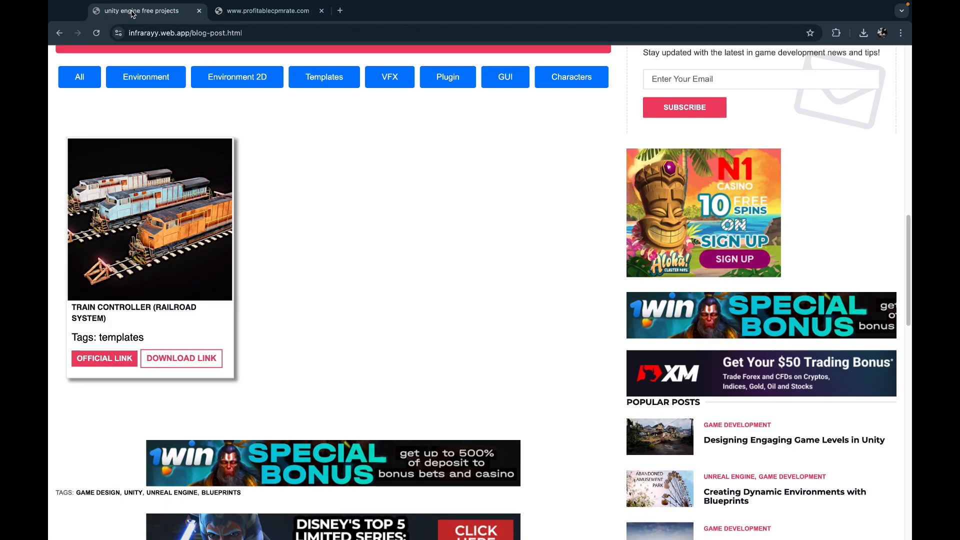
pyautogui.click(191, 356)
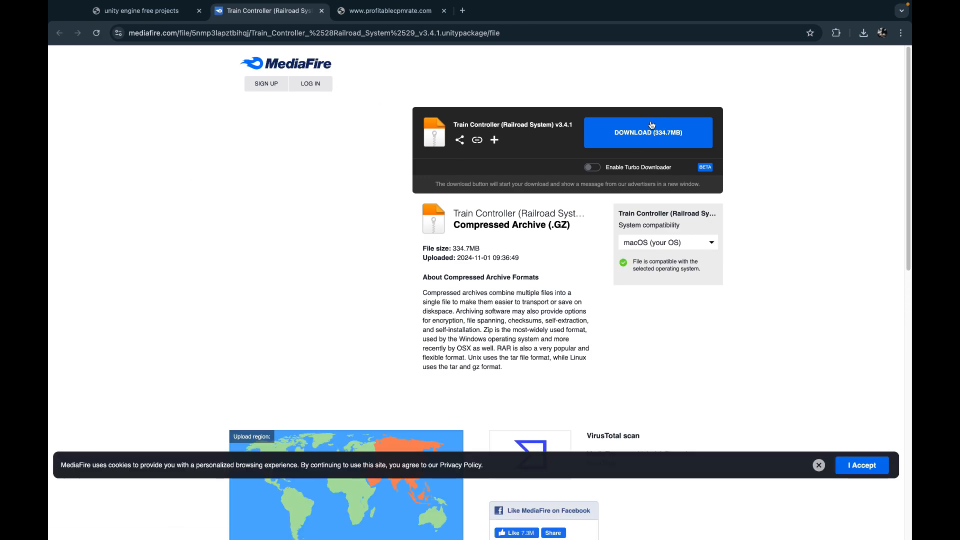
# Switch to Finder, check the Train Controller (Railroad System) package in the unity folder, and minimize the window.
pyautogui.hotkey('ctrl', 'Up')
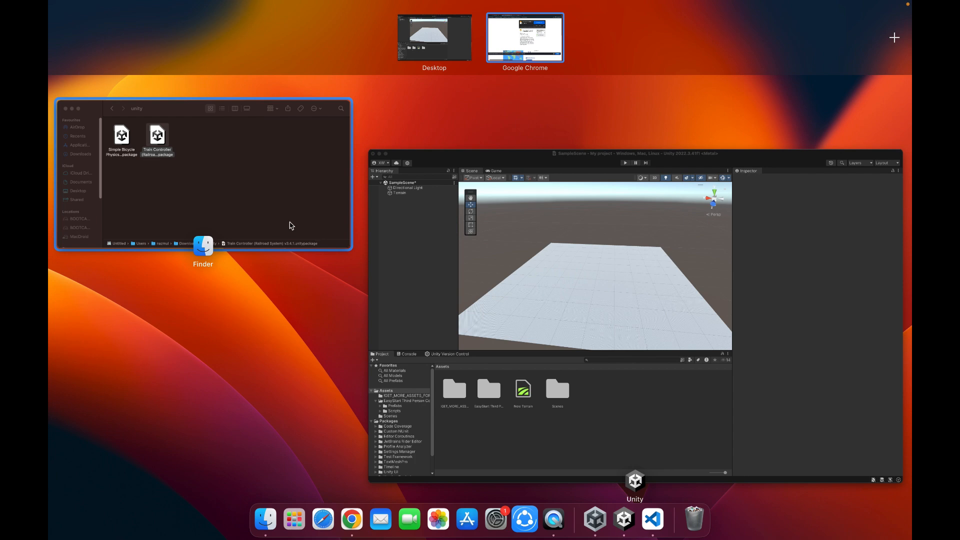
pyautogui.click(261, 205)
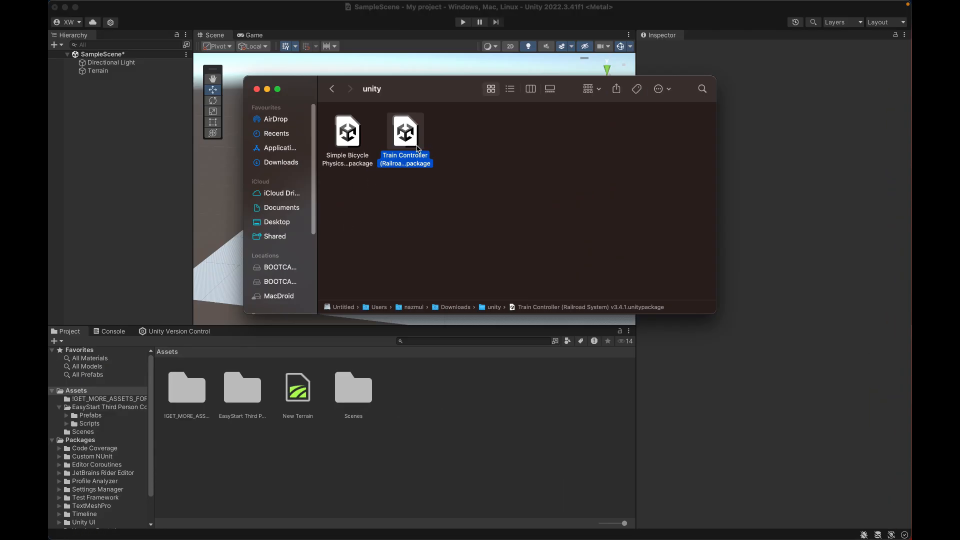
pyautogui.click(463, 148)
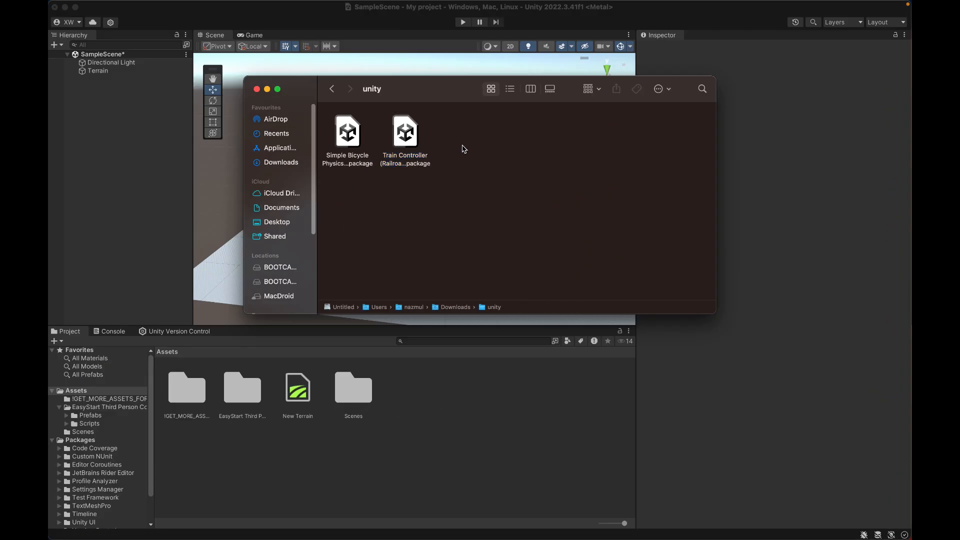
pyautogui.click(416, 138)
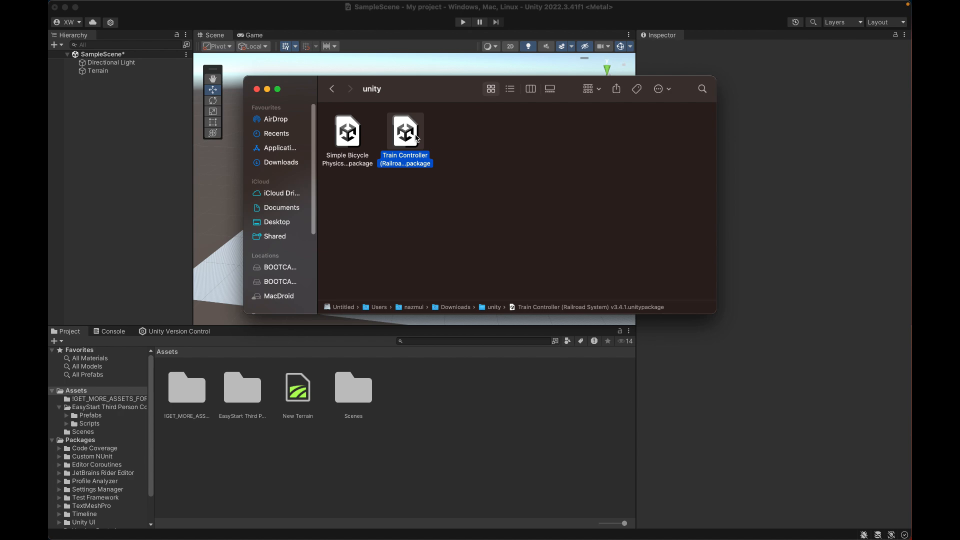
pyautogui.click(267, 89)
pyautogui.hotkey('ctrl', 'Up')
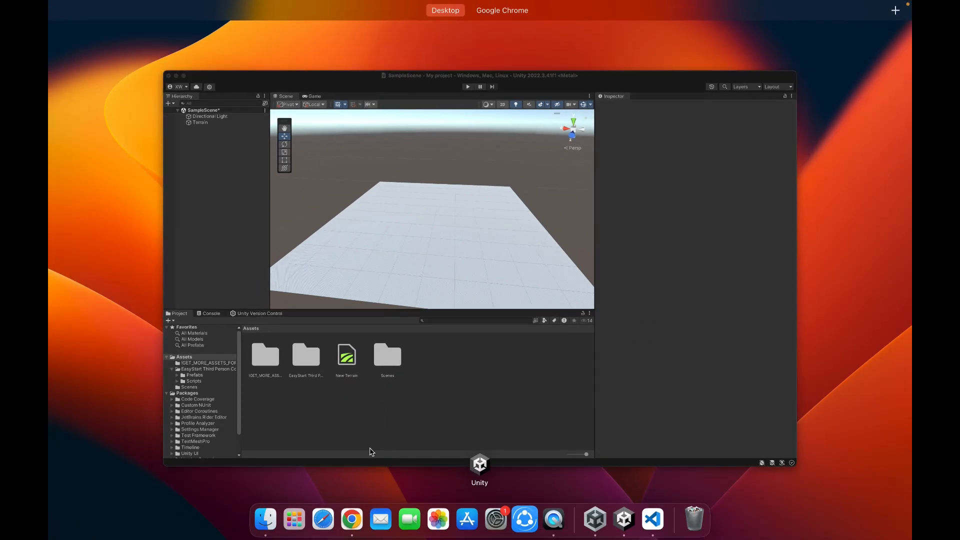
pyautogui.click(597, 525)
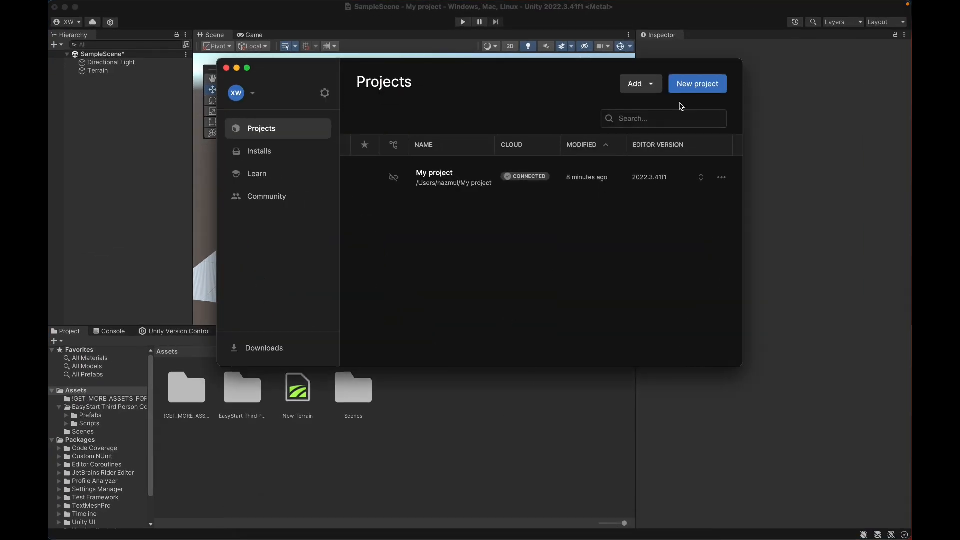
pyautogui.click(686, 92)
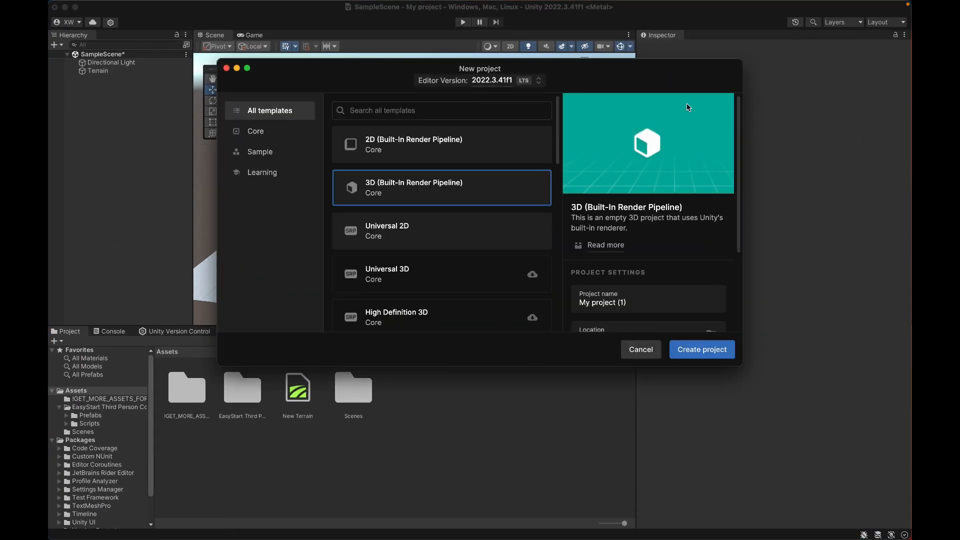
pyautogui.scroll(-3, 658, 266)
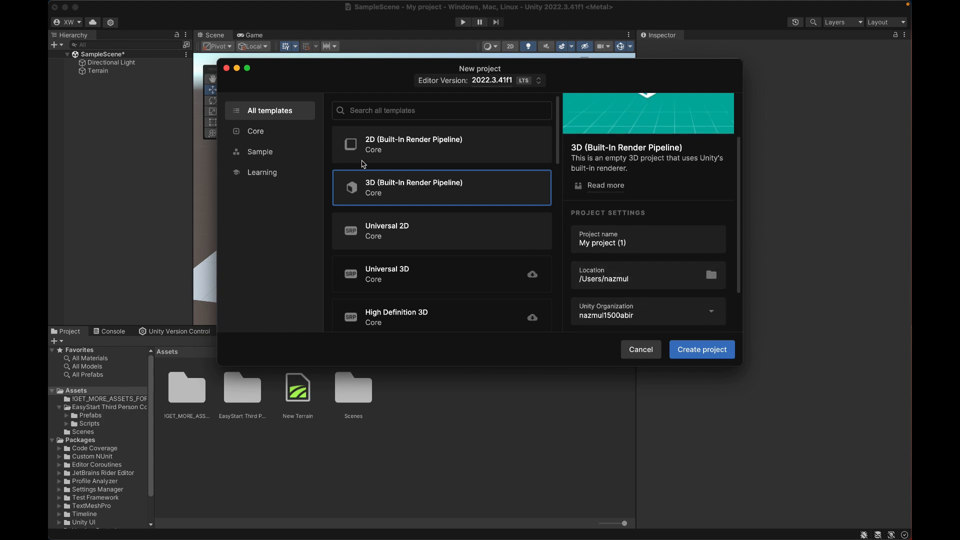
pyautogui.scroll(-2, 608, 238)
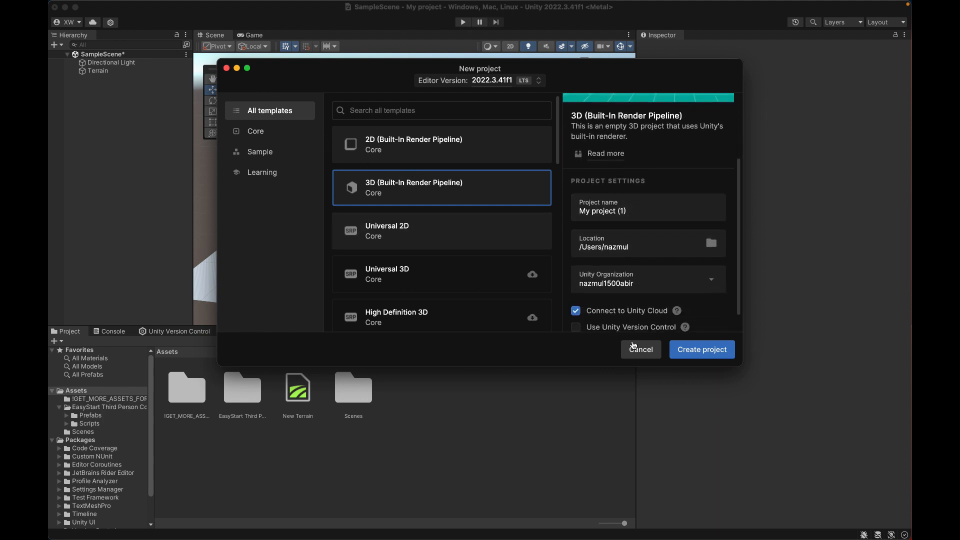
pyautogui.click(639, 349)
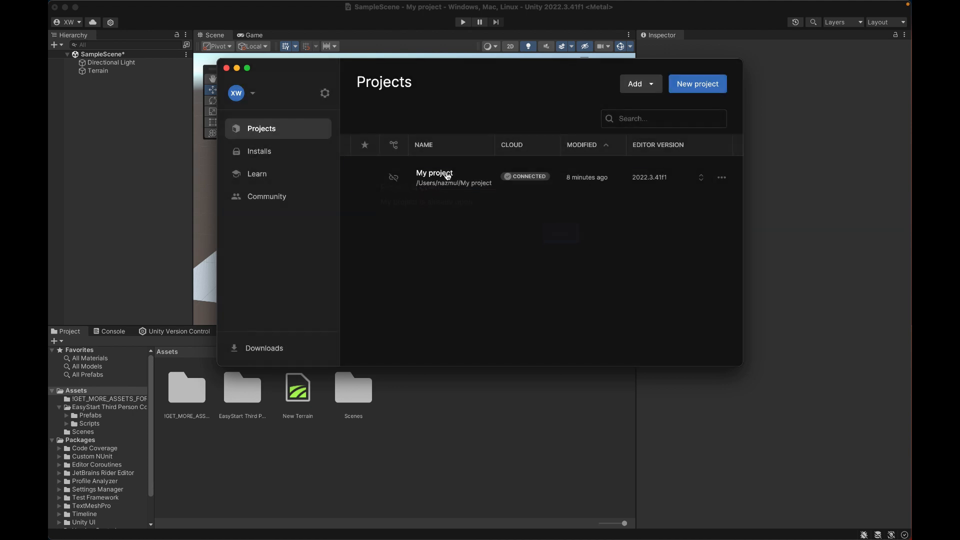
pyautogui.click(447, 176)
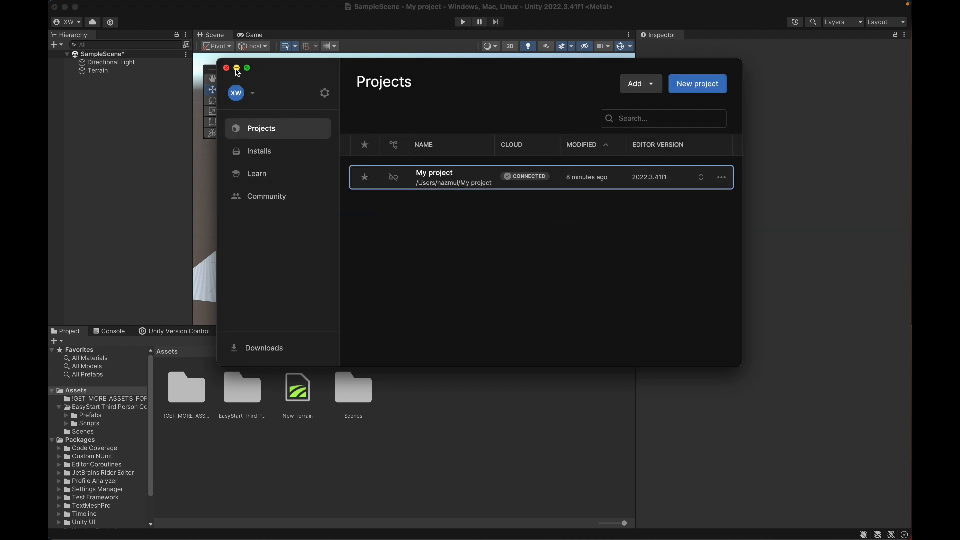
pyautogui.click(237, 68)
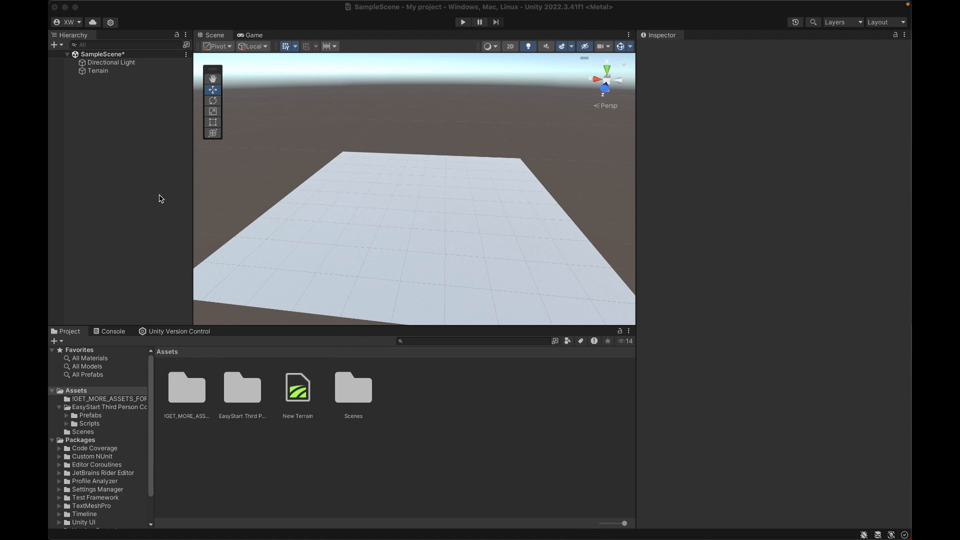
# Delete the existing Terrain object from SampleScene.
pyautogui.click(92, 71)
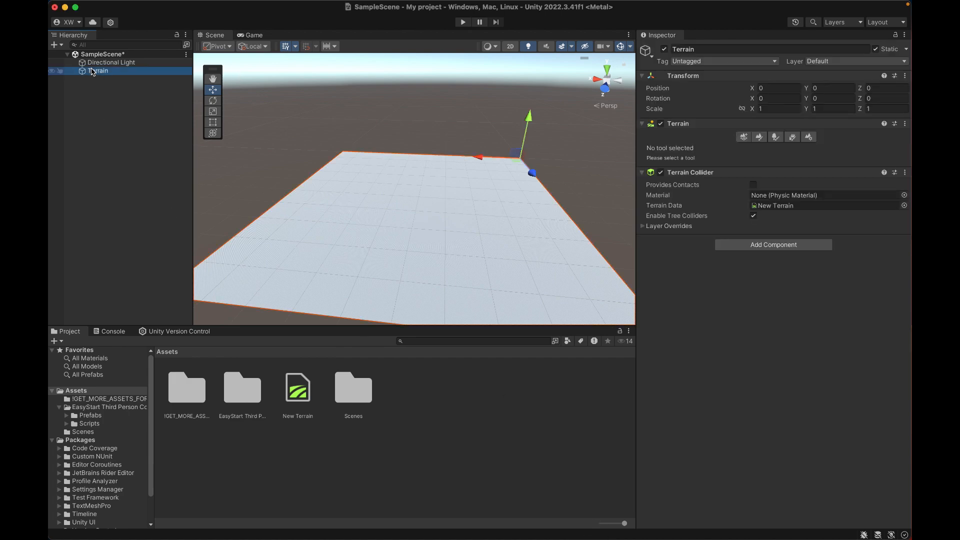
pyautogui.click(89, 78)
pyautogui.click(86, 72)
pyautogui.rightClick(86, 74)
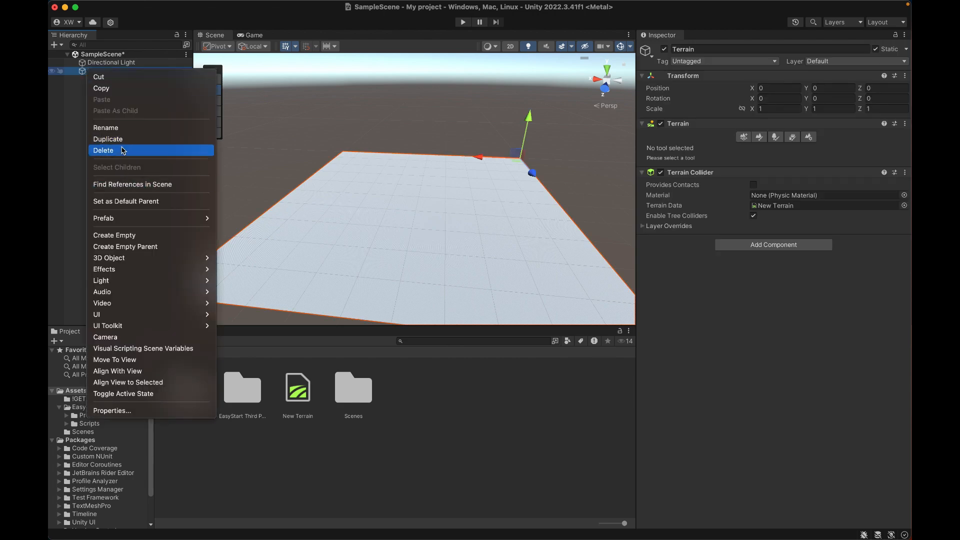
pyautogui.click(123, 150)
# Show the project's Scenes folder and add a new Terrain 3D object to SampleScene.
pyautogui.doubleClick(352, 379)
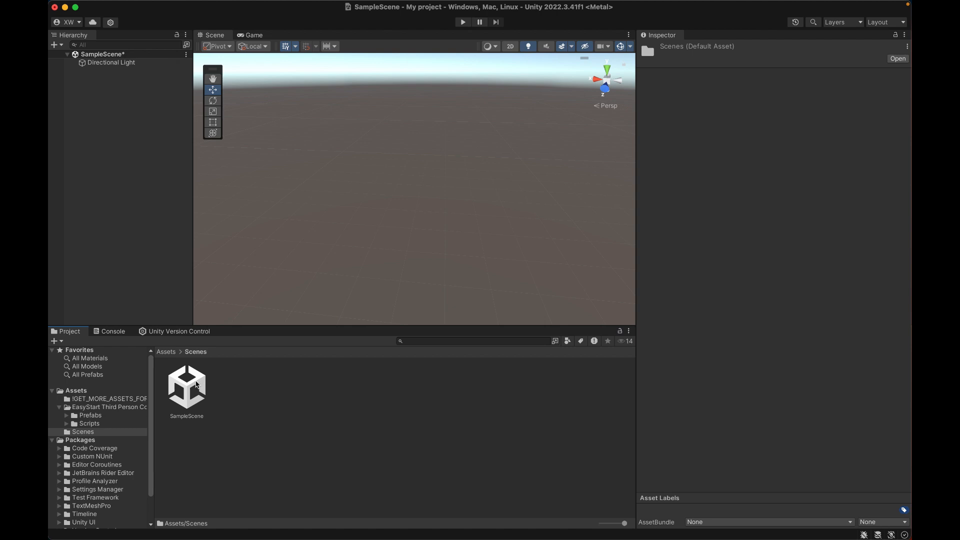
pyautogui.click(197, 385)
pyautogui.click(106, 138)
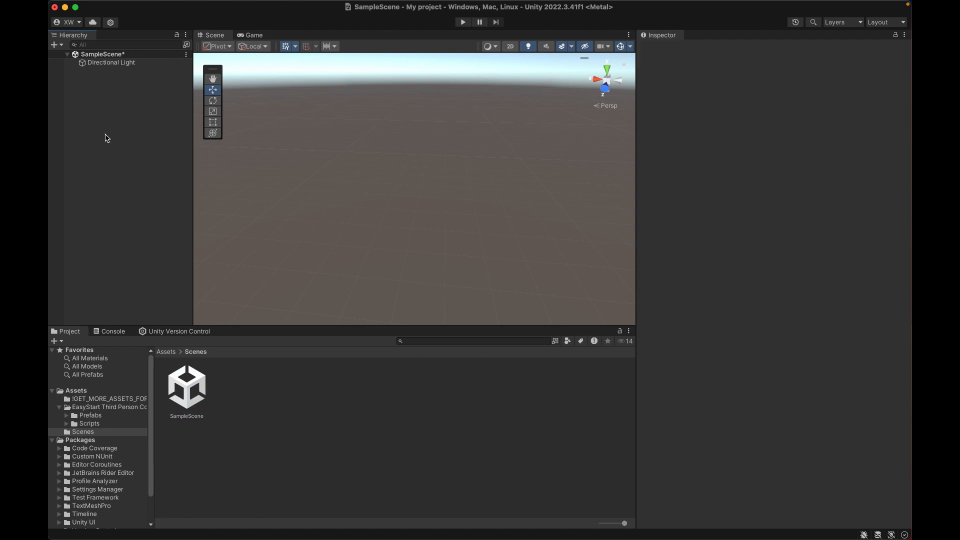
pyautogui.rightClick(106, 138)
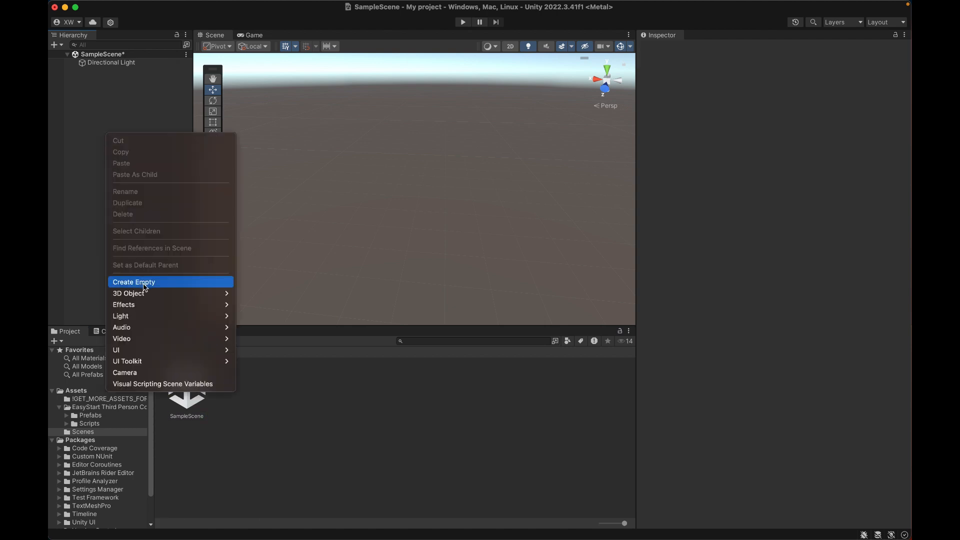
pyautogui.moveTo(146, 293)
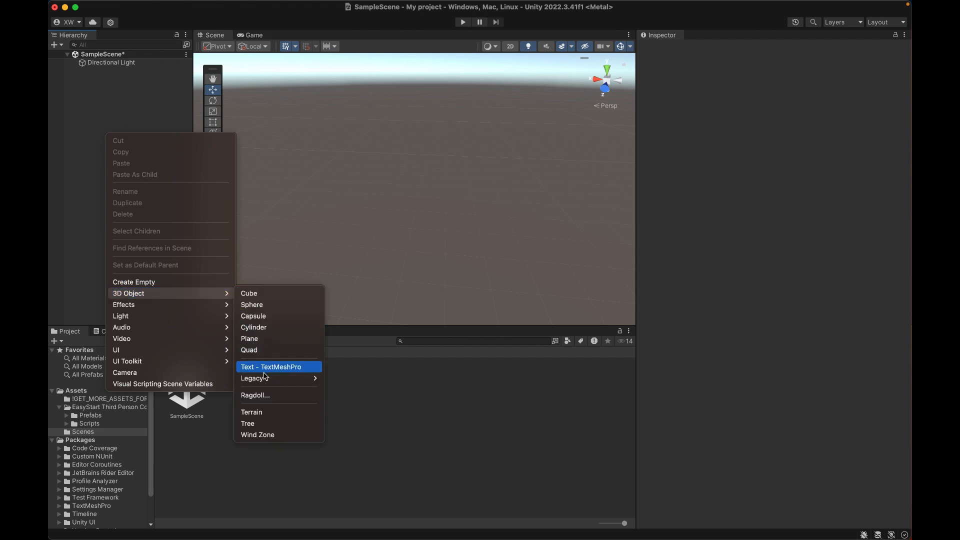
pyautogui.click(257, 413)
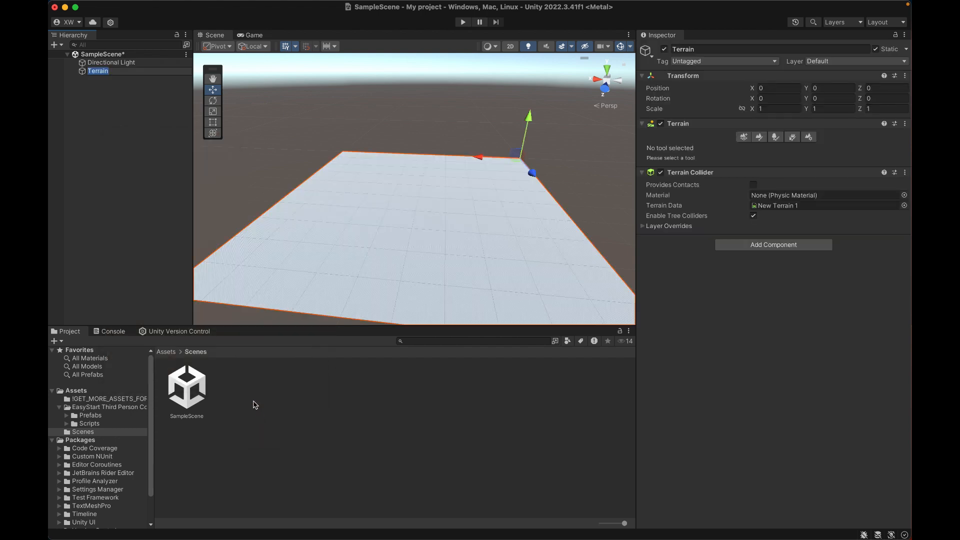
pyautogui.click(129, 131)
pyautogui.click(112, 71)
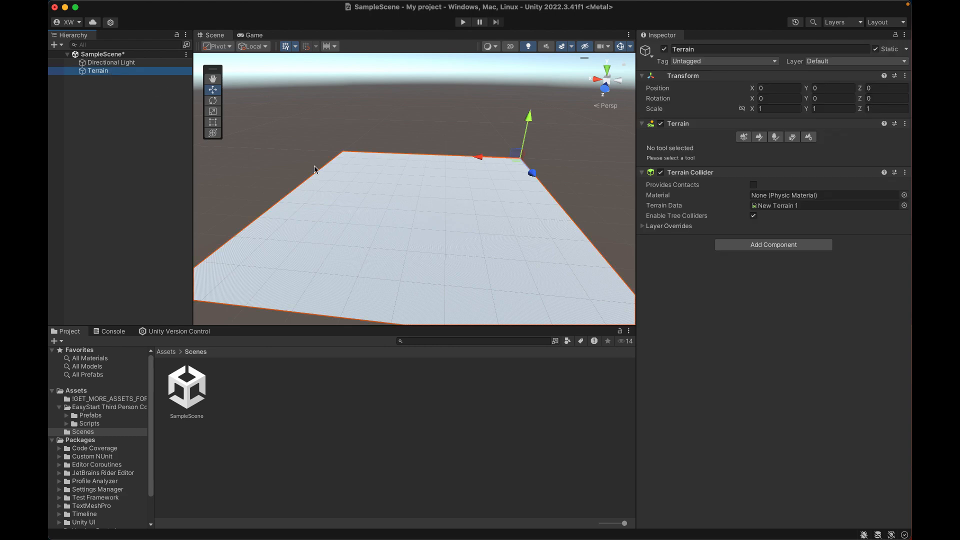
pyautogui.scroll(-5, 314, 166)
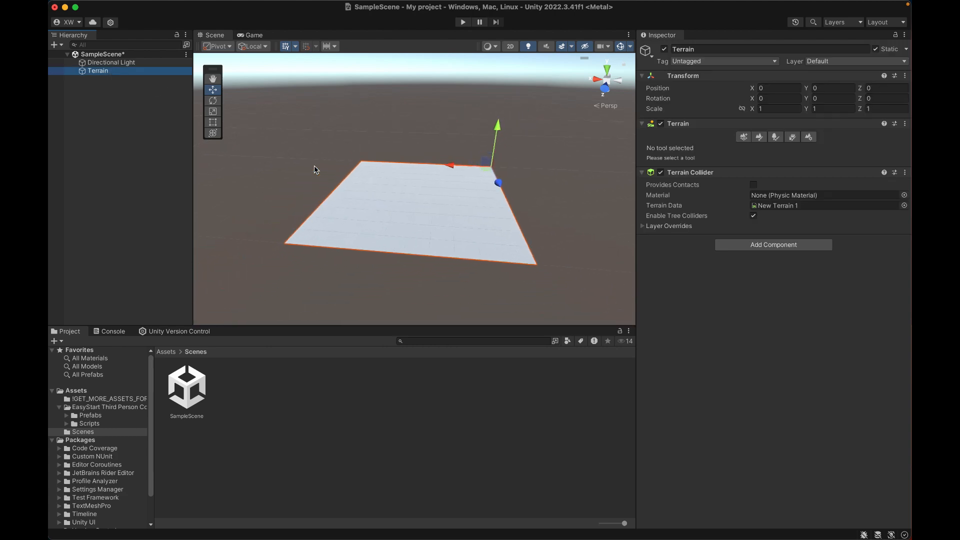
pyautogui.scroll(3, 314, 166)
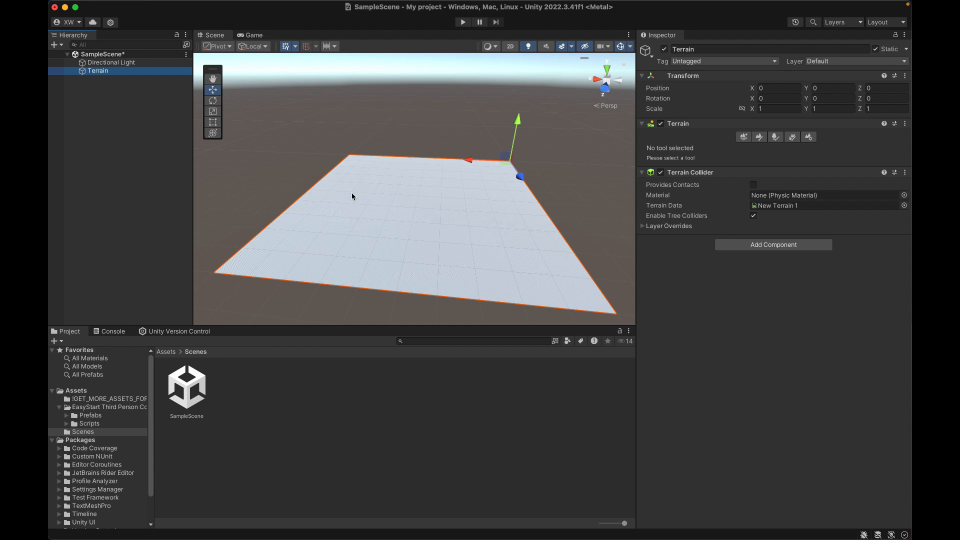
pyautogui.click(121, 134)
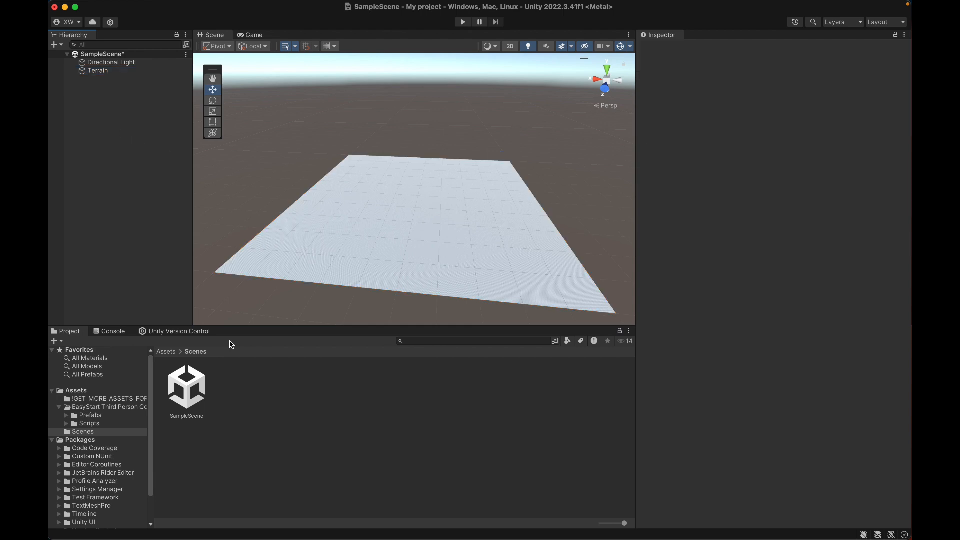
# Add the Train Controller (Railroad System) v3.4.1 package from Finder's unity folder to the project's root Assets folder.
pyautogui.click(166, 353)
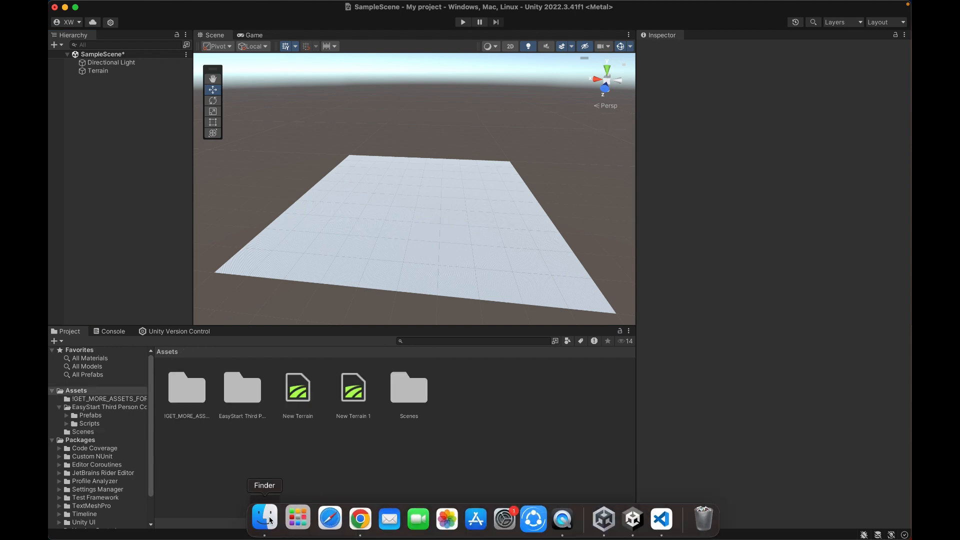
pyautogui.click(265, 519)
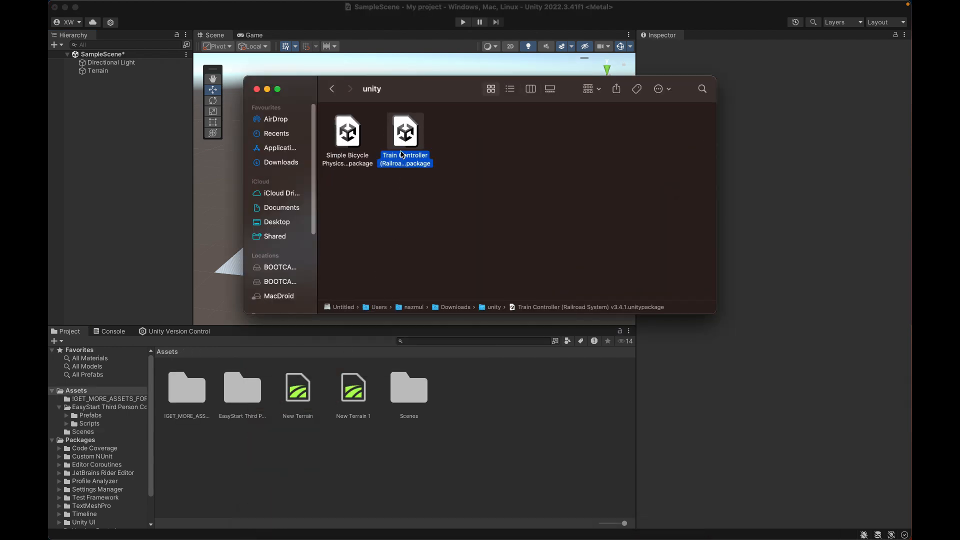
pyautogui.moveTo(402, 140); pyautogui.dragTo(493, 417)
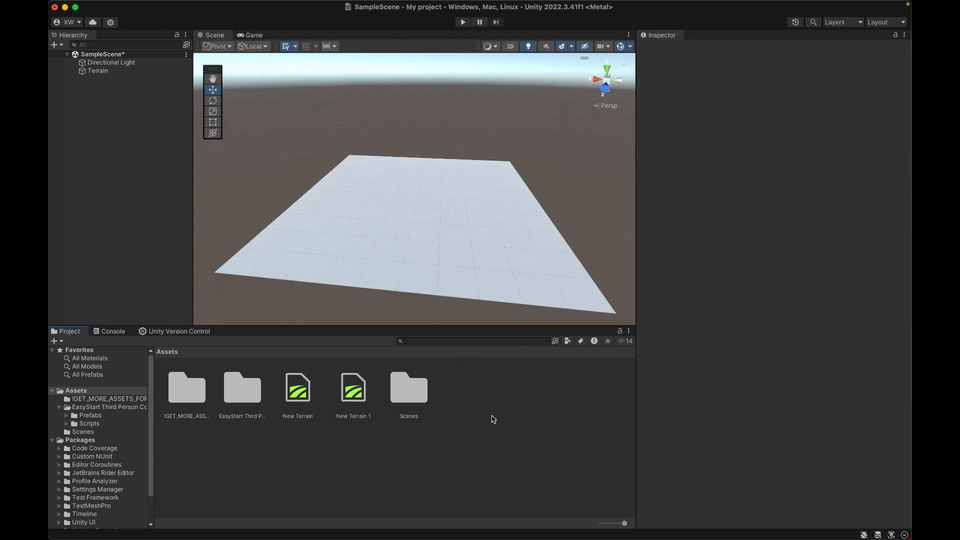
pyautogui.click(264, 518)
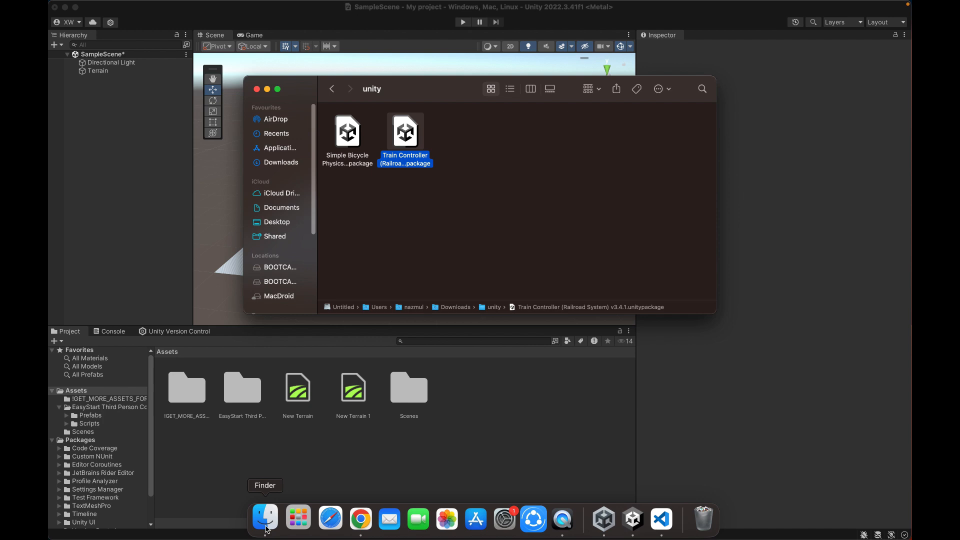
pyautogui.moveTo(412, 160); pyautogui.dragTo(488, 473)
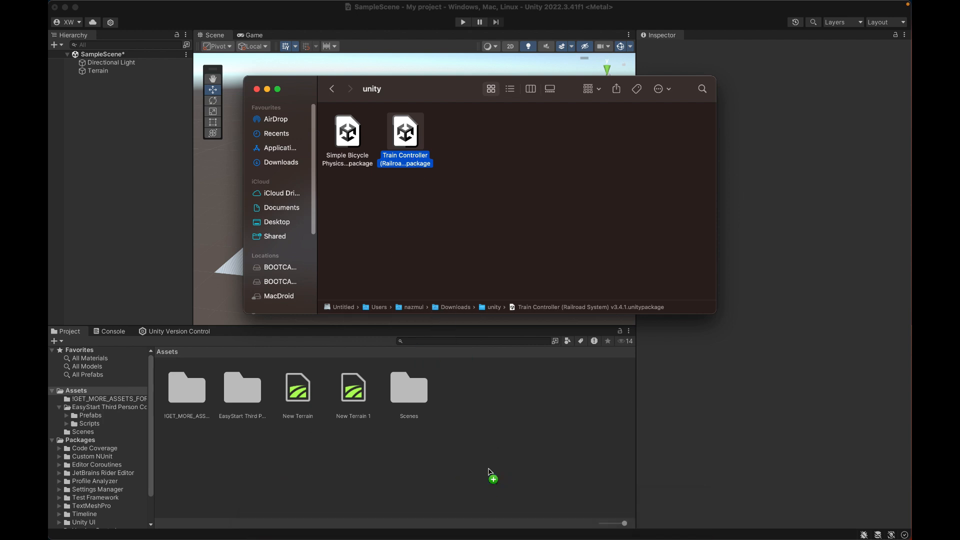
pyautogui.moveTo(489, 473); pyautogui.dragTo(488, 472)
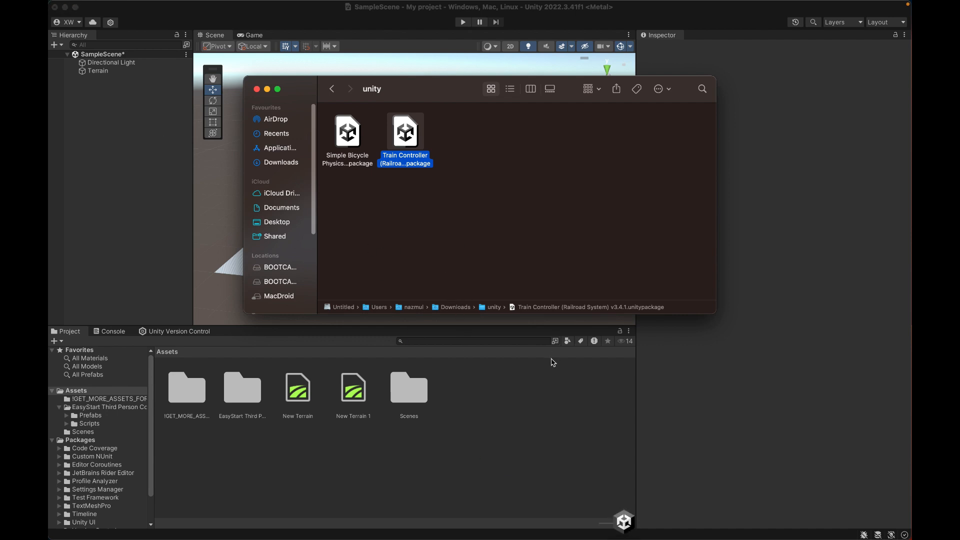
pyautogui.click(481, 215)
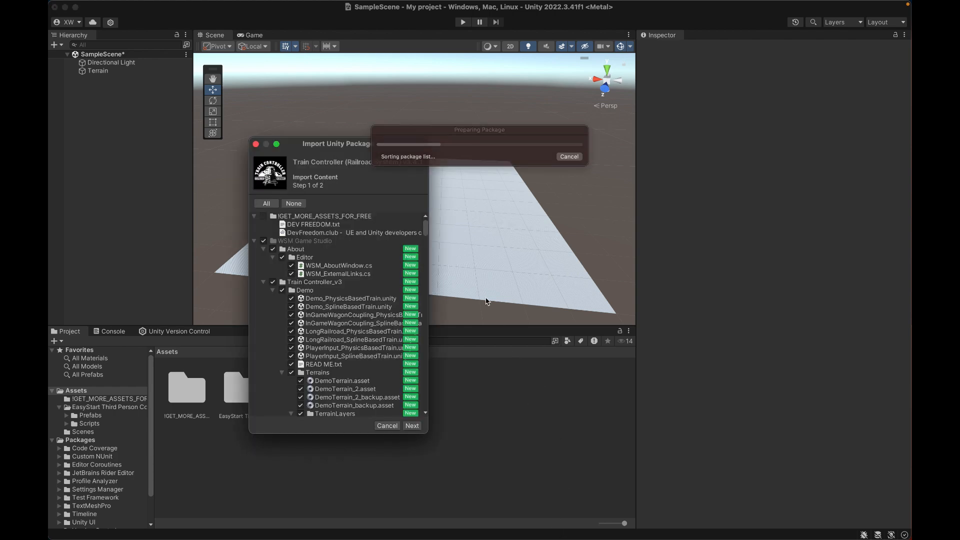
# Review the contents of the Train Controller (Railroad System) package and import everything, including the ProjectSettings.asset override.
pyautogui.scroll(-15, 368, 278)
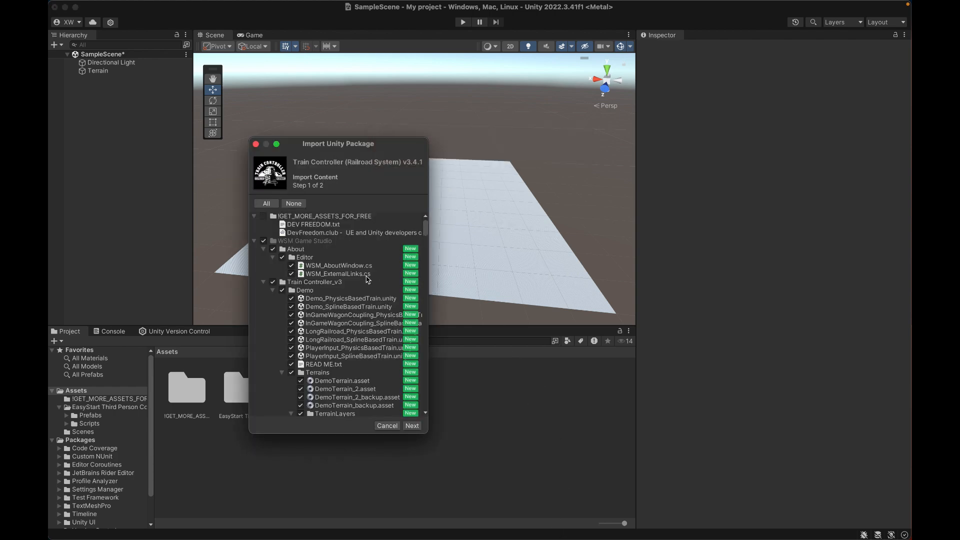
pyautogui.scroll(-20, 368, 278)
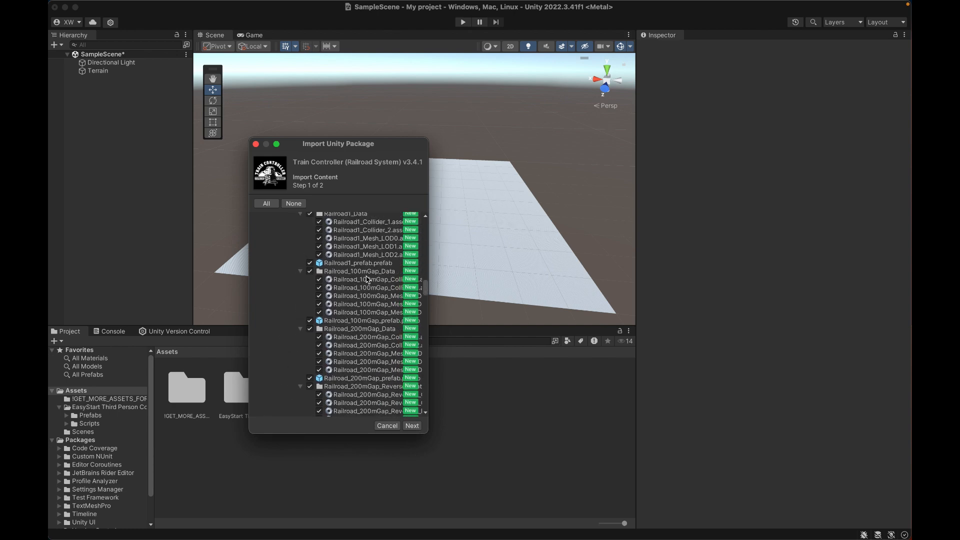
pyautogui.scroll(-10, 368, 279)
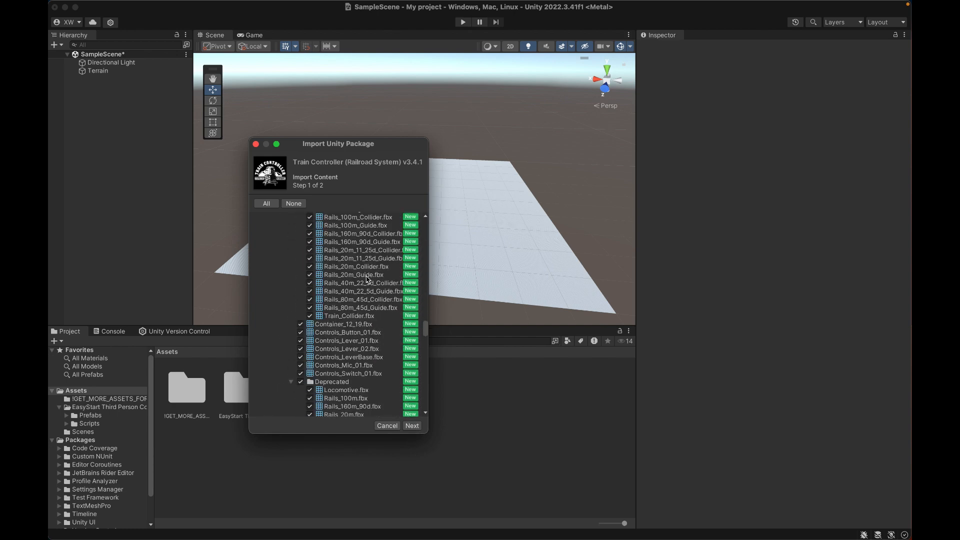
pyautogui.click(411, 426)
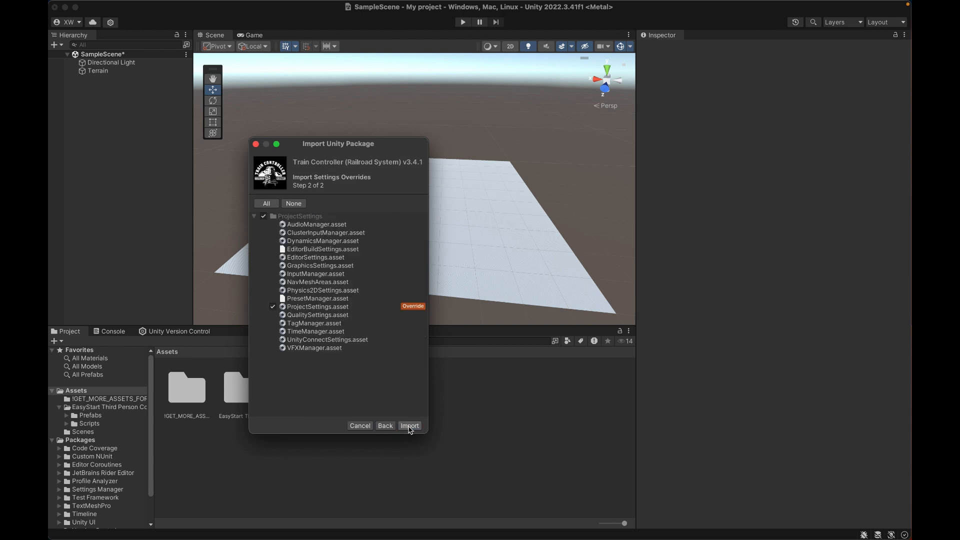
pyautogui.click(409, 426)
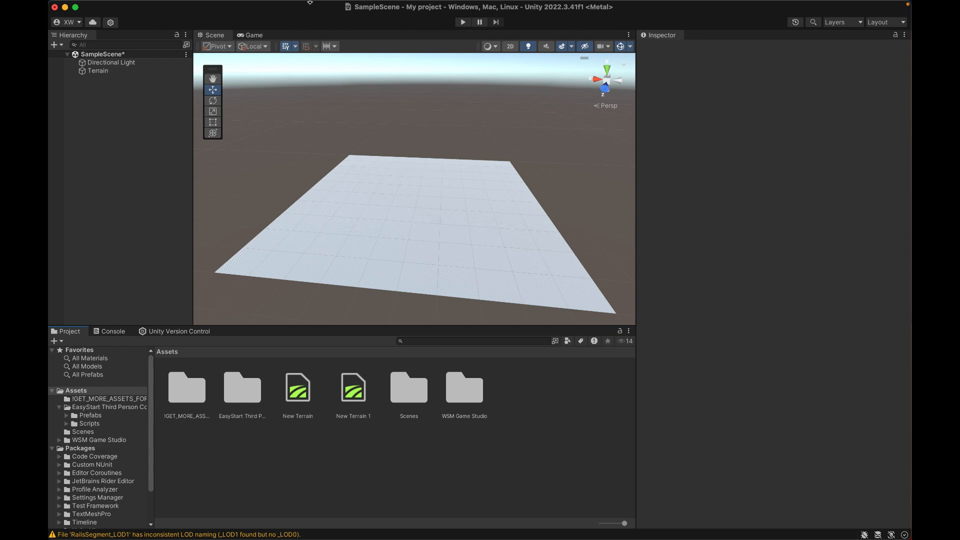
# Locate the imported WSM Game Studio folder in Assets and inspect the empty terrain in the scene.
pyautogui.moveTo(310, 3)
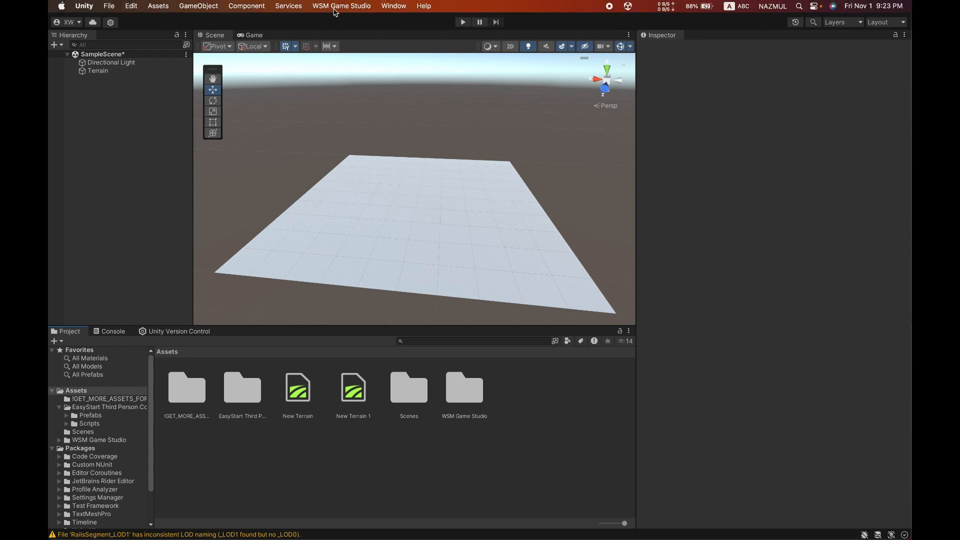
pyautogui.click(474, 389)
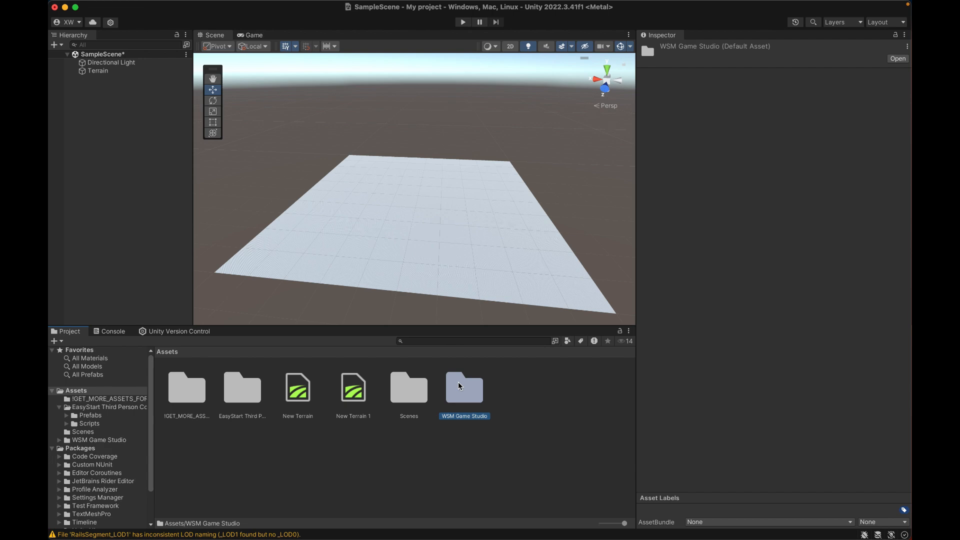
pyautogui.scroll(-5, 428, 234)
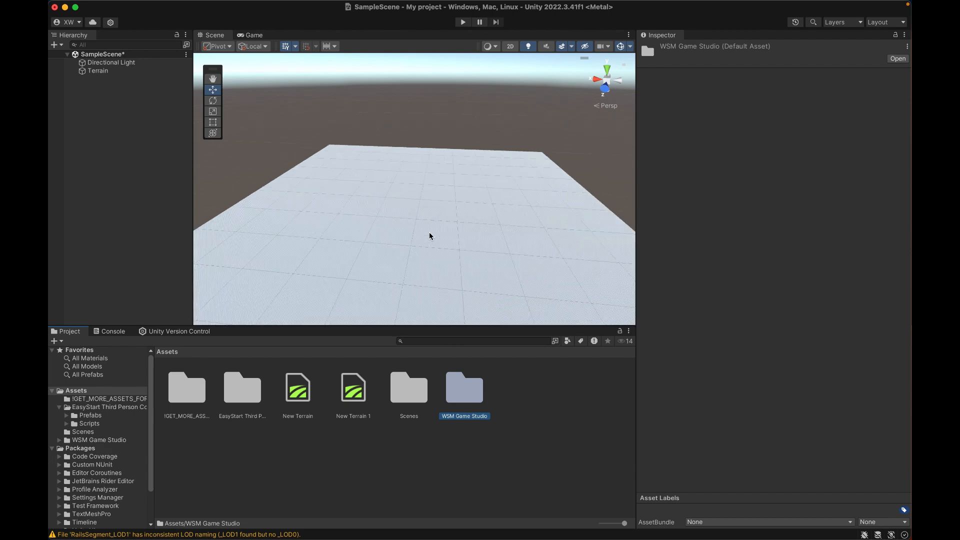
pyautogui.moveTo(375, 233)
pyautogui.keyDown('alt'); pyautogui.mouseDown()
pyautogui.moveTo(399, 227)
pyautogui.moveTo(349, 242)
pyautogui.moveTo(340, 228)
pyautogui.moveTo(362, 236)
pyautogui.mouseUp(); pyautogui.keyUp('alt')
# Add a WSM Game Studio Railroad Builder (Spline Based) object to SampleScene, keep its default name and select it.
pyautogui.click(94, 136)
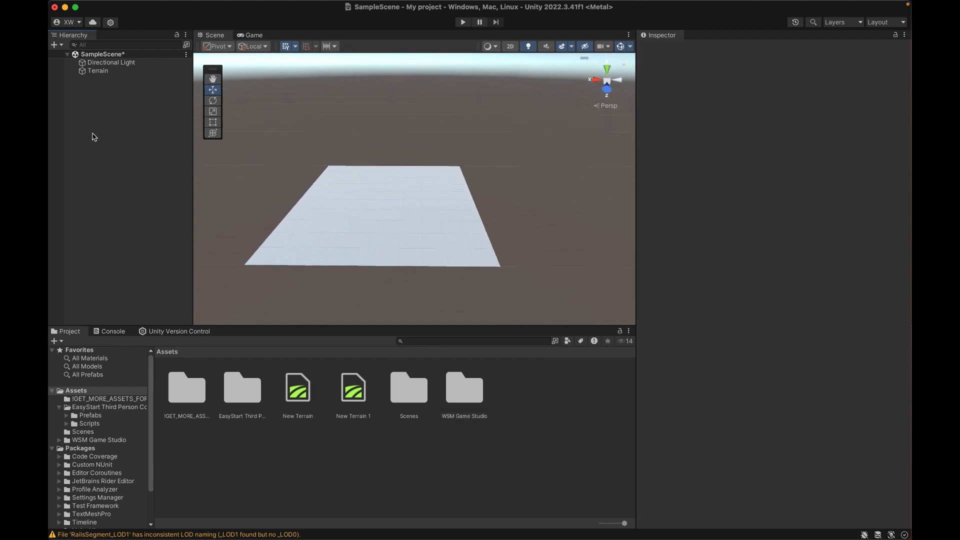
pyautogui.rightClick(93, 137)
pyautogui.click(95, 112)
pyautogui.rightClick(95, 112)
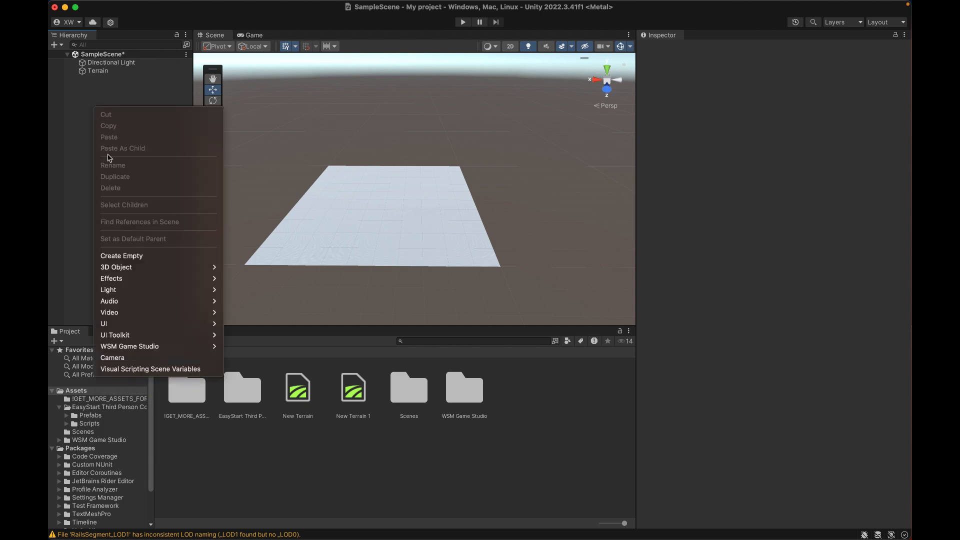
pyautogui.moveTo(125, 270)
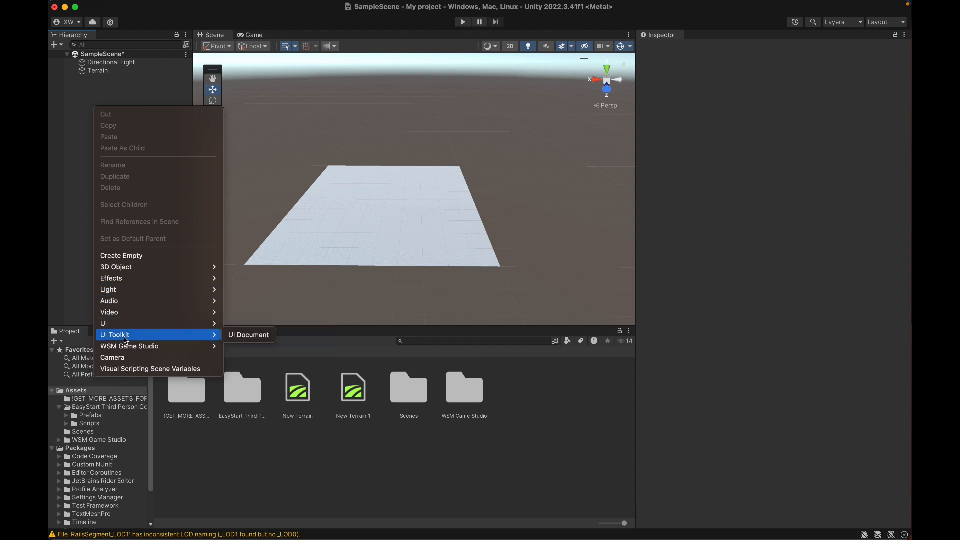
pyautogui.moveTo(126, 349)
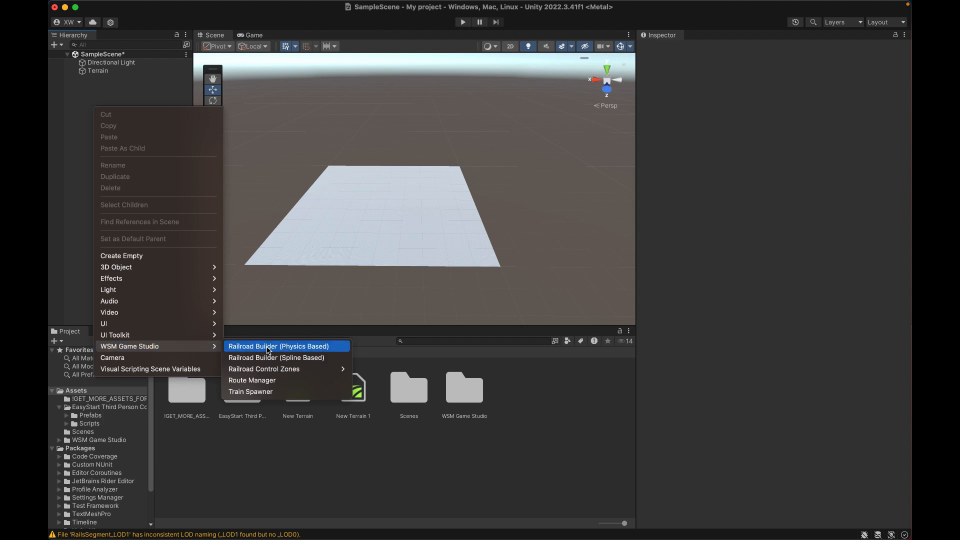
pyautogui.click(297, 361)
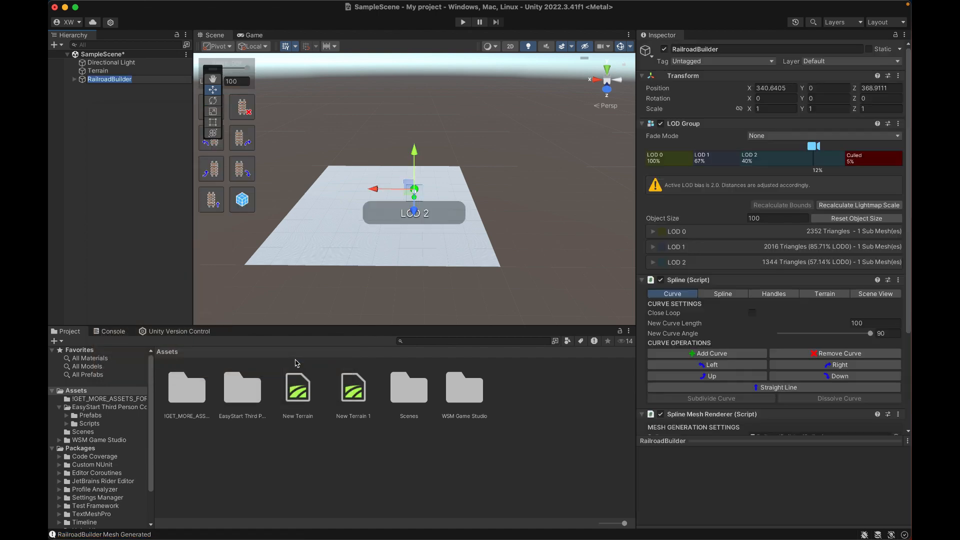
pyautogui.click(123, 144)
pyautogui.click(116, 80)
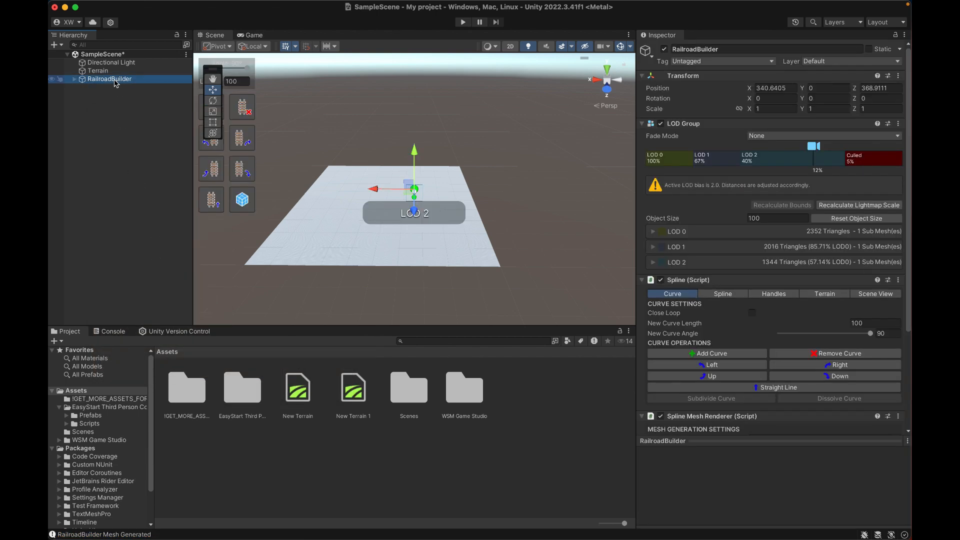
# Move the RailroadBuilder along its X axis to X 150, near the edge of the terrain.
pyautogui.scroll(-3, 411, 226)
pyautogui.scroll(5, 410, 224)
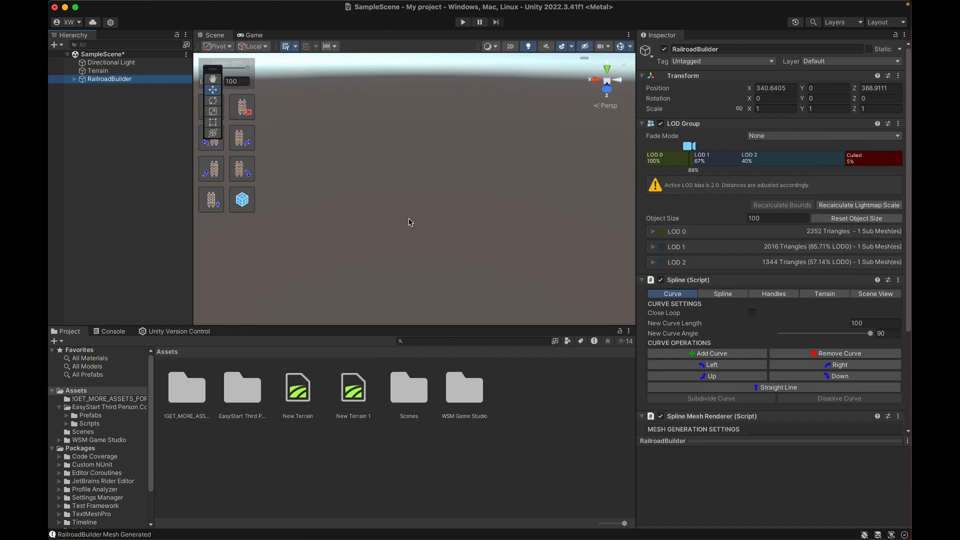
pyautogui.scroll(-3, 410, 221)
pyautogui.moveTo(470, 224); pyautogui.dragTo(400, 261, button='right')
pyautogui.moveTo(401, 262); pyautogui.dragTo(240, 245, button='middle')
pyautogui.moveTo(399, 240); pyautogui.dragTo(345, 256, button='right')
pyautogui.moveTo(432, 259); pyautogui.dragTo(380, 251, button='middle')
pyautogui.scroll(3, 412, 255)
pyautogui.scroll(-5, 412, 257)
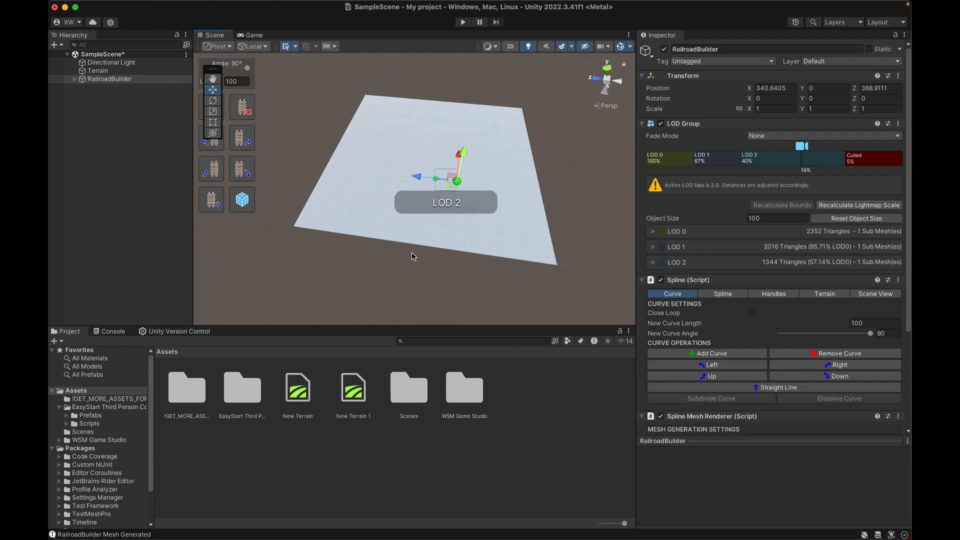
pyautogui.scroll(2, 412, 257)
pyautogui.moveTo(491, 150); pyautogui.dragTo(500, 212)
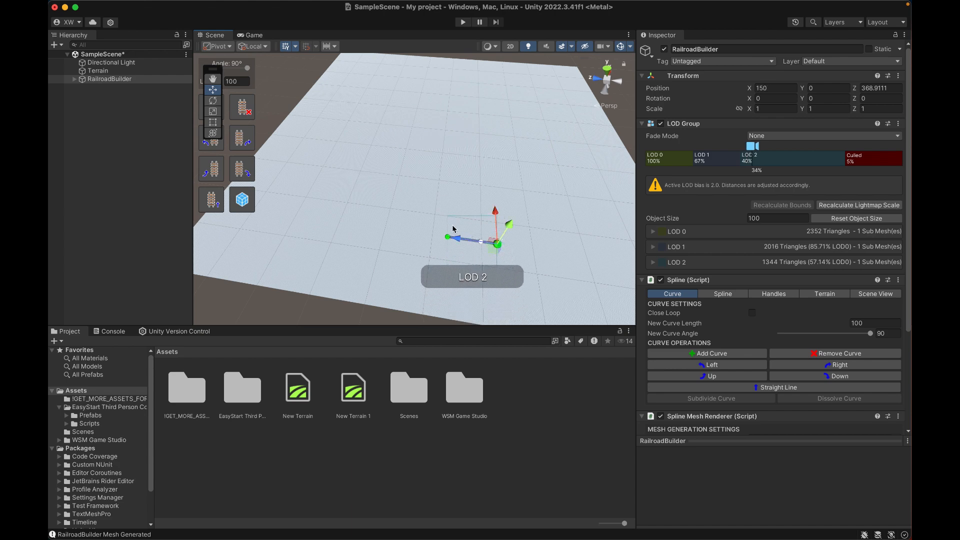
# Extend the railroad spline with two straight segments ahead of the starting piece and a U-shaped bend back over the terrain.
pyautogui.moveTo(424, 216); pyautogui.dragTo(383, 190, button='middle')
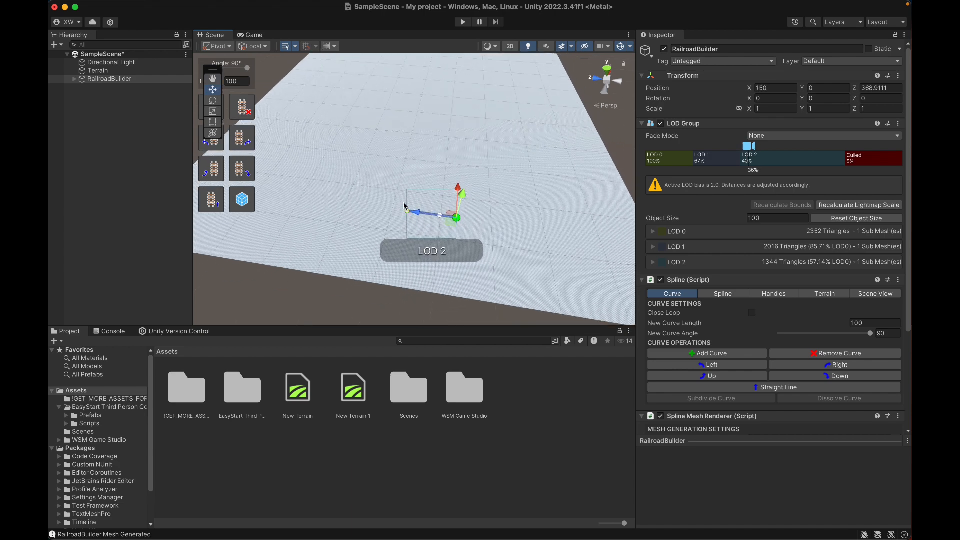
pyautogui.click(406, 207)
pyautogui.click(347, 202)
pyautogui.keyDown('alt'); pyautogui.moveTo(311, 199); pyautogui.dragTo(364, 199); pyautogui.keyUp('alt')
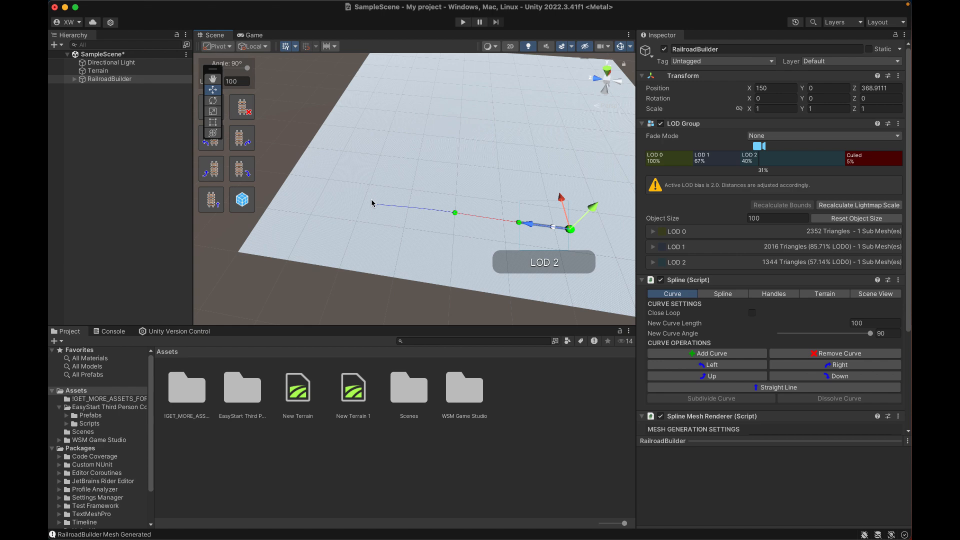
pyautogui.click(371, 200)
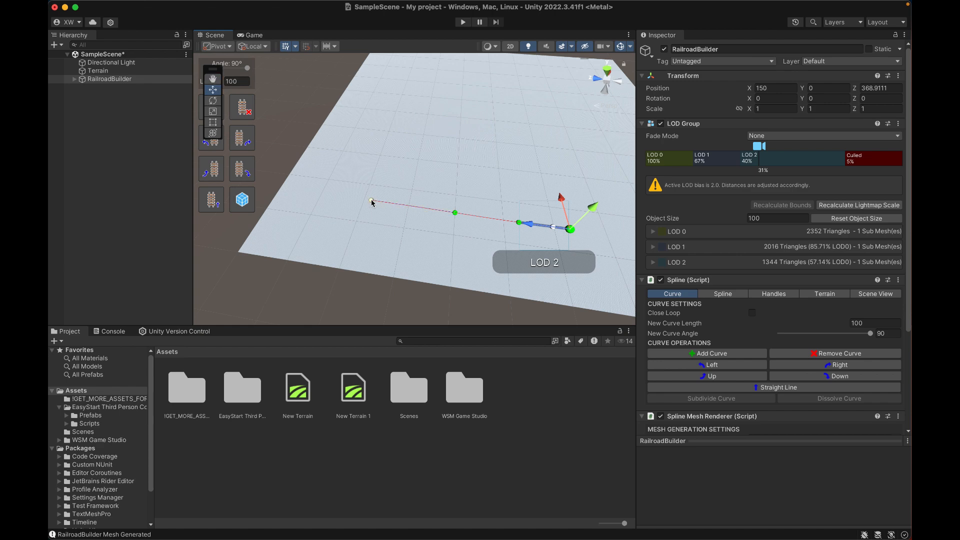
pyautogui.click(382, 140)
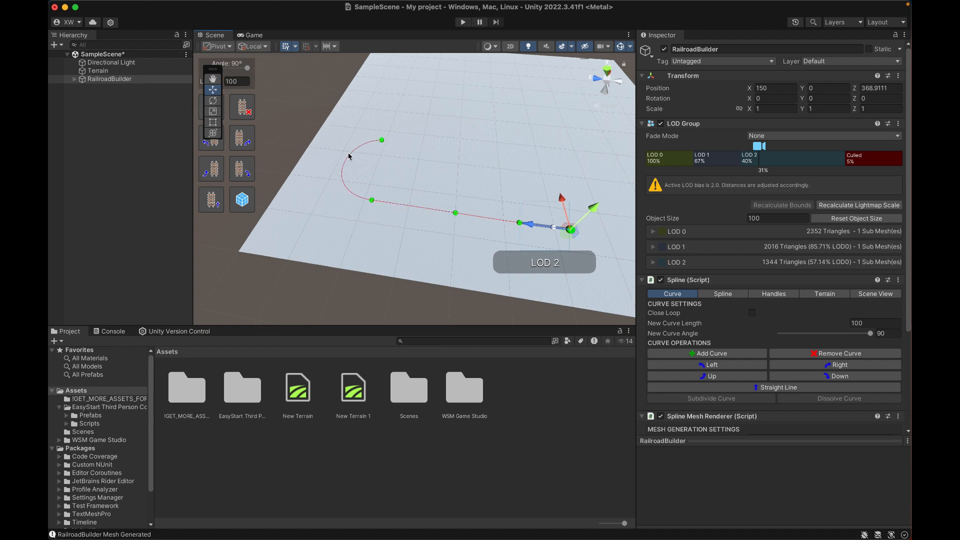
# Continue the railroad spline from the U-bend with winding S-curves across the terrain, then a long sweep along its far side.
pyautogui.moveTo(446, 160); pyautogui.dragTo(400, 179, button='middle')
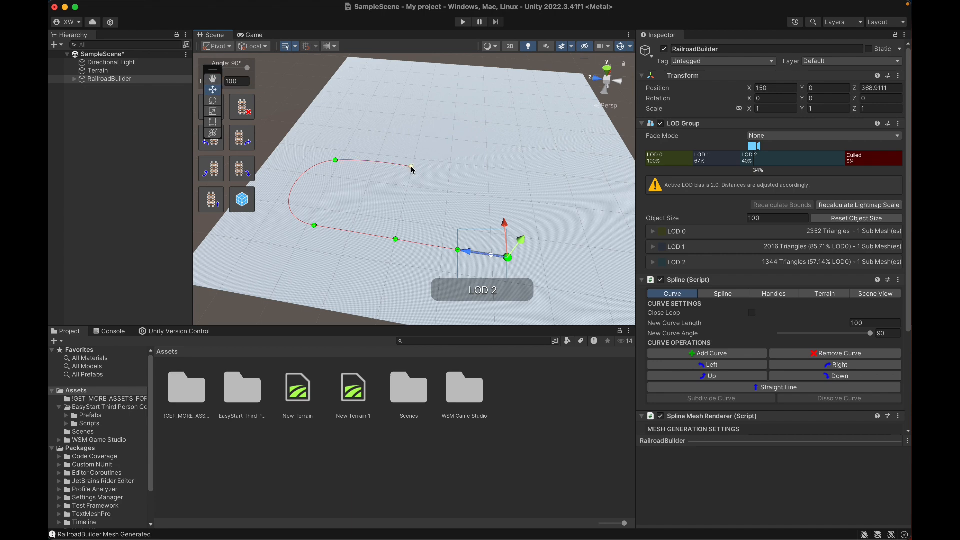
pyautogui.click(411, 167)
pyautogui.click(434, 132)
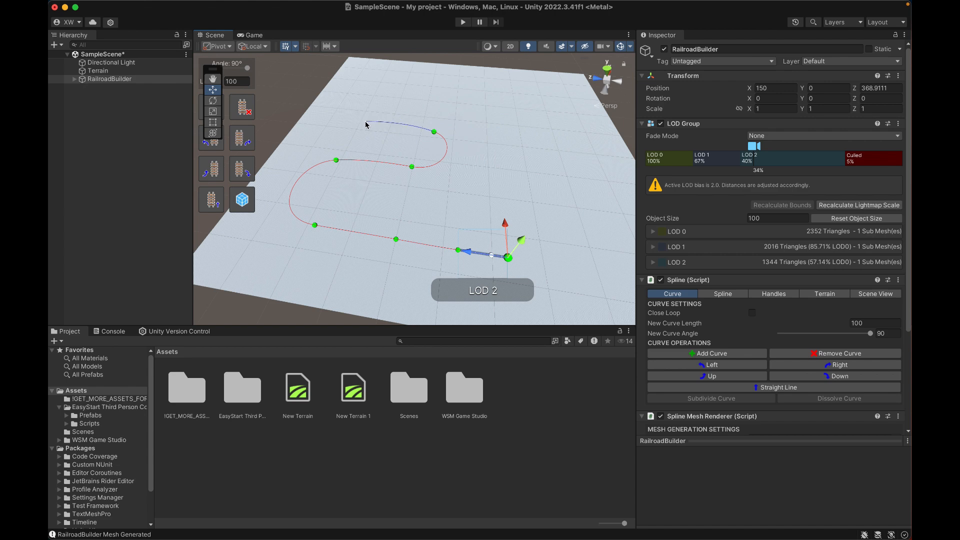
pyautogui.click(381, 95)
pyautogui.click(583, 169)
# Curve the railroad spline back to just short of its starting point and enable Close Loop to join the track.
pyautogui.moveTo(524, 173); pyautogui.dragTo(465, 152, button='middle')
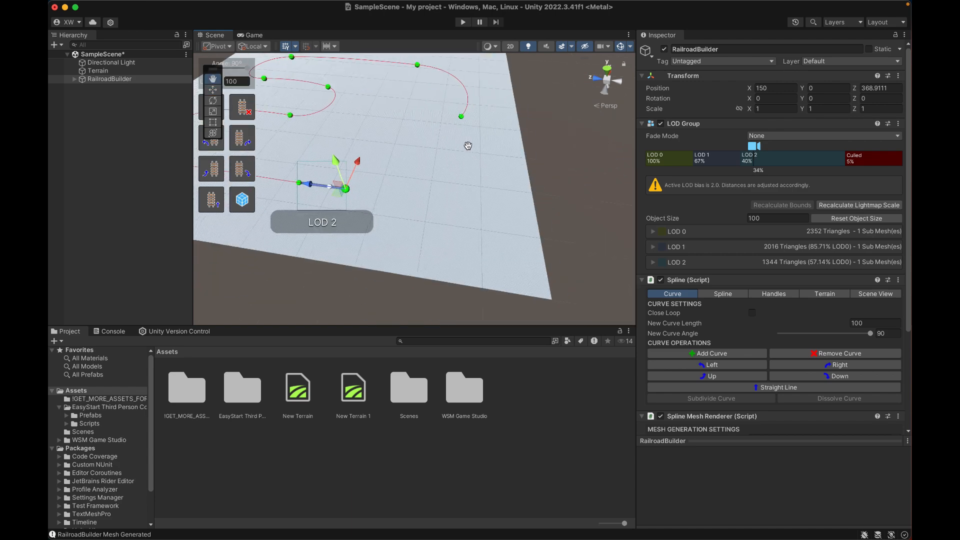
pyautogui.click(444, 168)
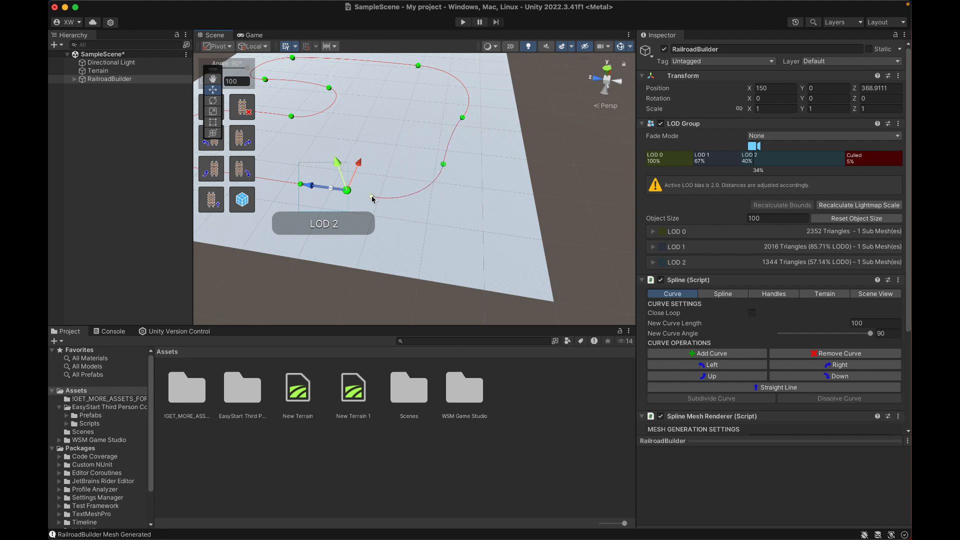
pyautogui.click(372, 198)
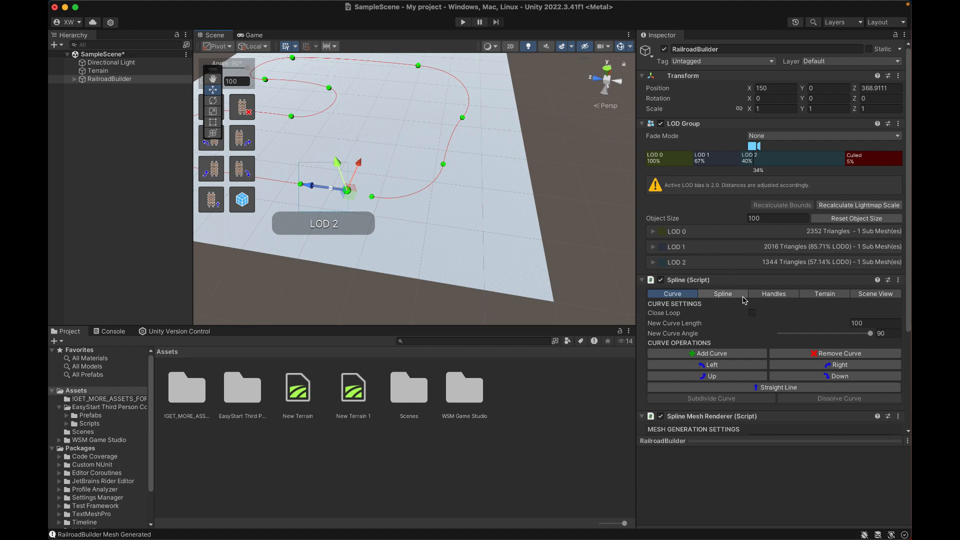
pyautogui.click(752, 314)
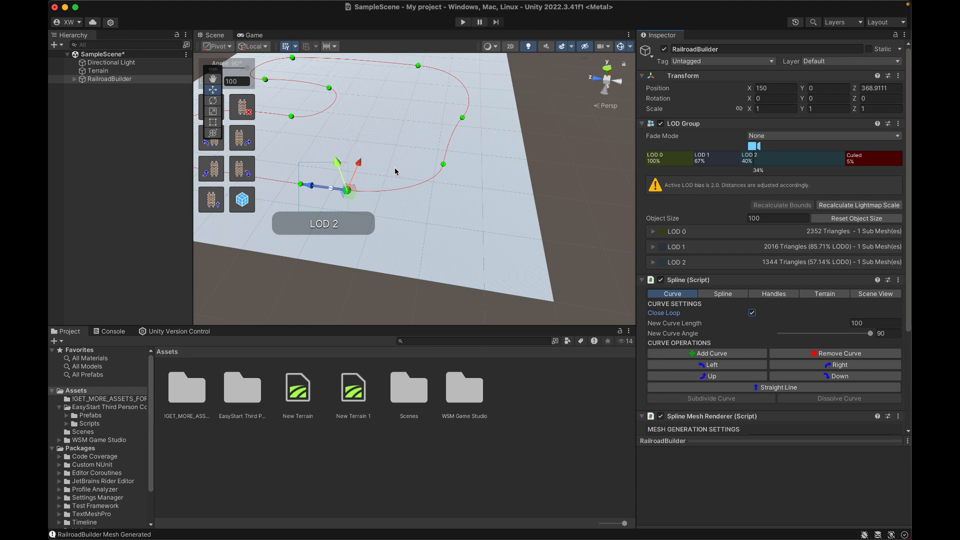
pyautogui.moveTo(437, 196); pyautogui.dragTo(520, 230, button='middle')
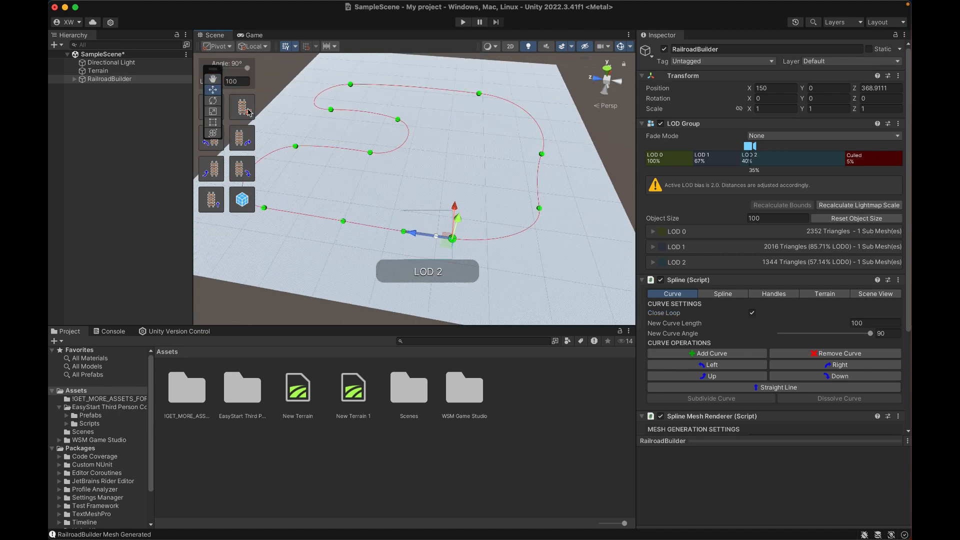
# Generate the railroad track mesh along the whole closed-loop spline and check the tracks up close.
pyautogui.click(242, 200)
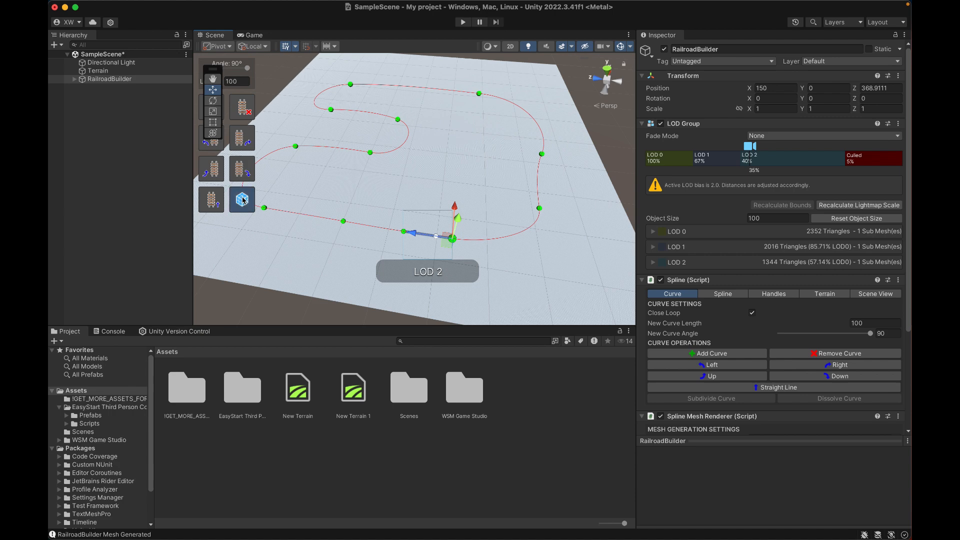
pyautogui.scroll(-5, 431, 170)
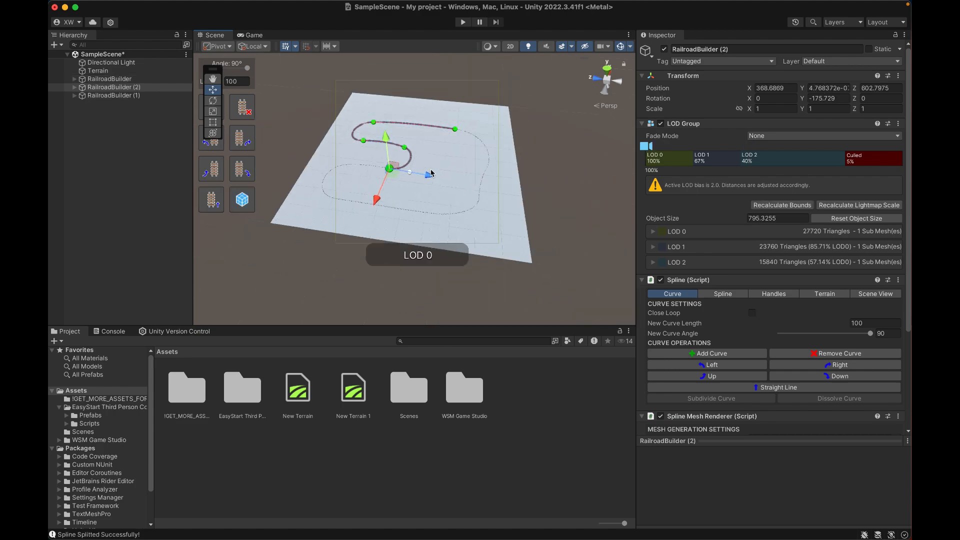
pyautogui.scroll(10, 429, 167)
pyautogui.moveTo(431, 166); pyautogui.dragTo(518, 231, button='middle')
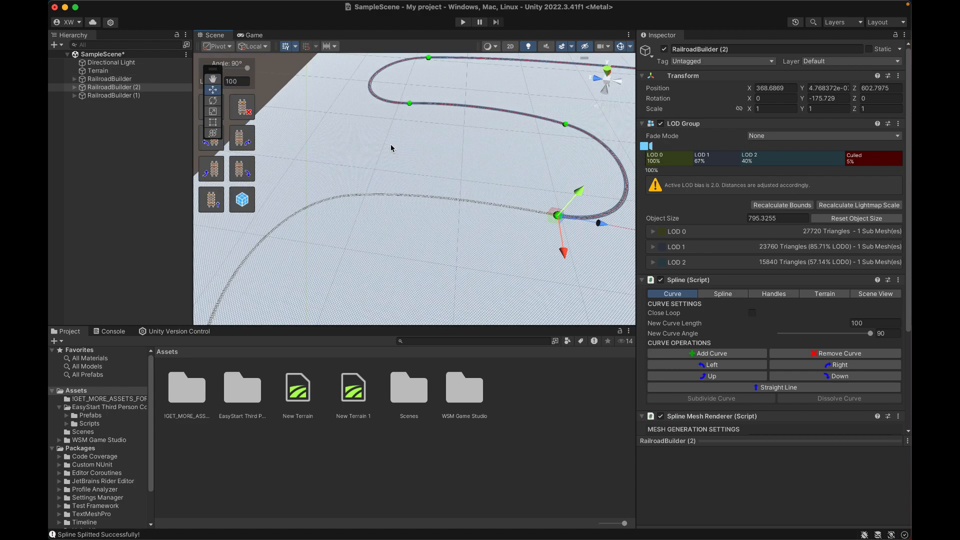
pyautogui.scroll(10, 392, 147)
pyautogui.scroll(-10, 392, 147)
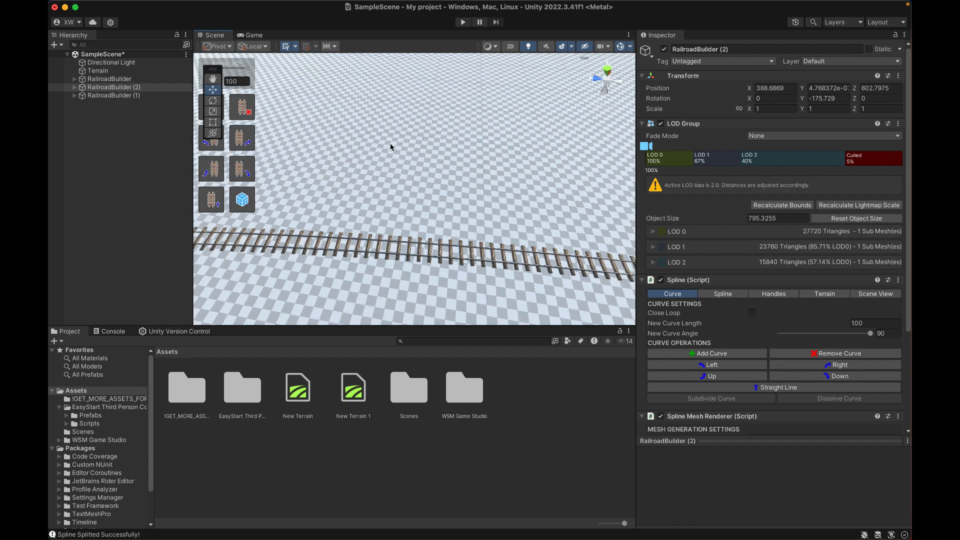
pyautogui.moveTo(430, 235); pyautogui.dragTo(405, 208, button='middle')
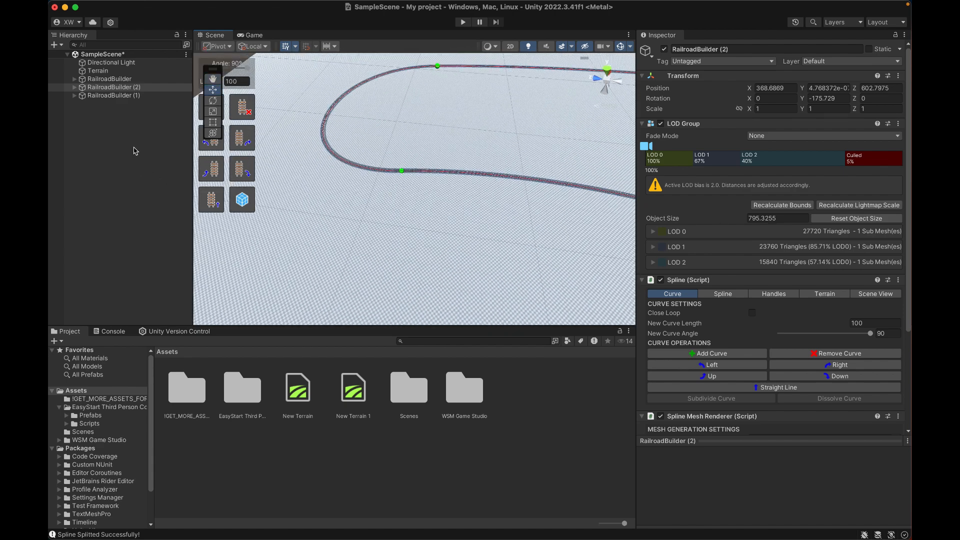
# Examine which part of the loop each of the three RailroadBuilder segments covers, and the loop as a whole.
pyautogui.click(135, 150)
pyautogui.click(118, 81)
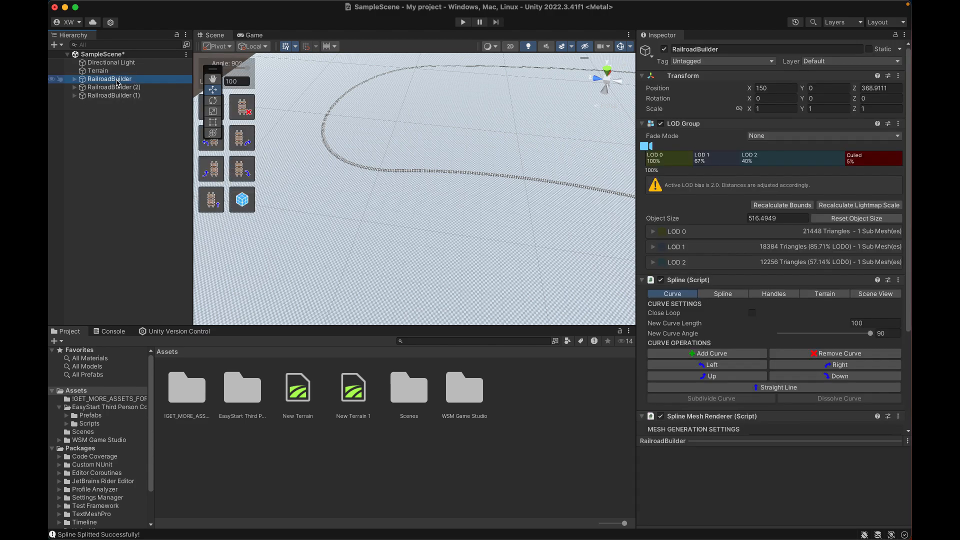
pyautogui.click(119, 89)
pyautogui.press('f')
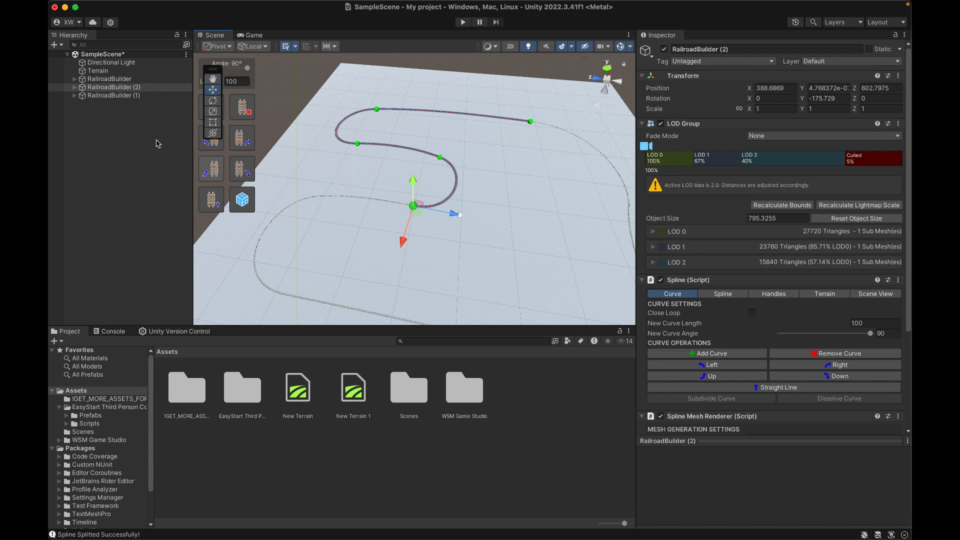
pyautogui.click(123, 95)
pyautogui.press('f')
pyautogui.click(123, 88)
pyautogui.click(122, 80)
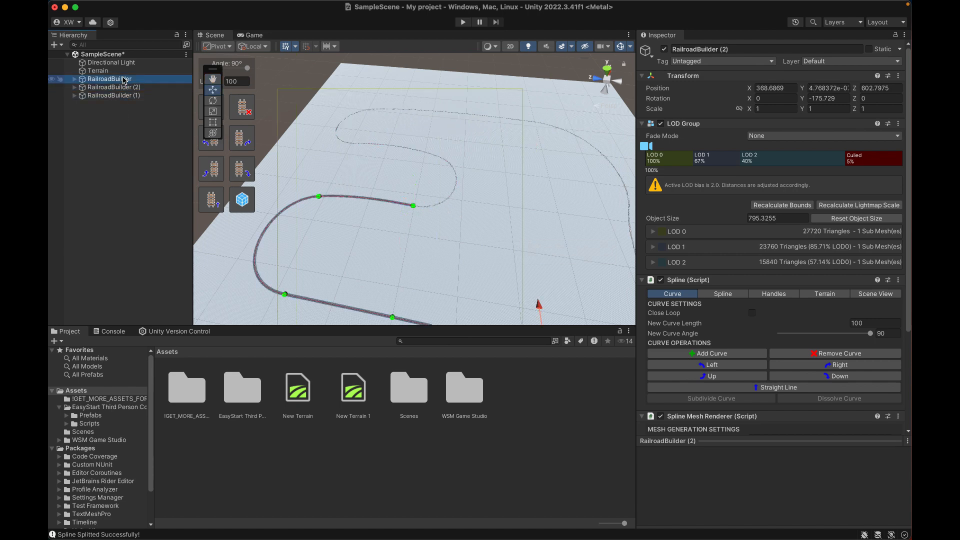
pyautogui.click(126, 88)
pyautogui.click(128, 96)
pyautogui.click(125, 87)
pyautogui.click(123, 79)
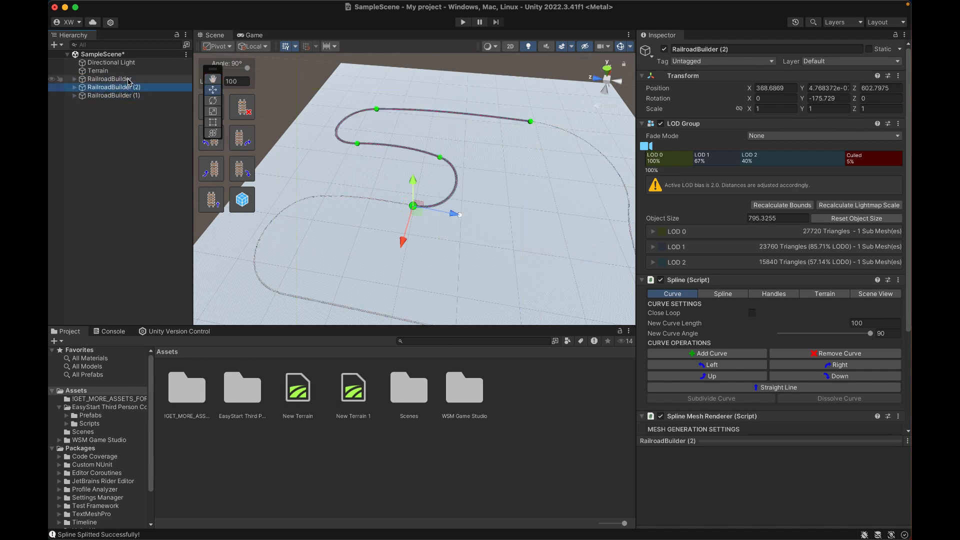
pyautogui.click(121, 141)
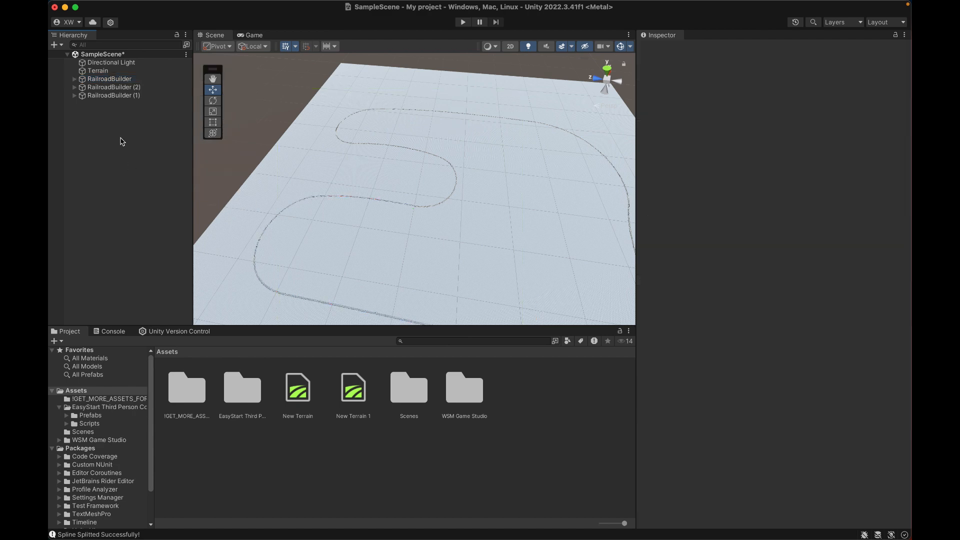
pyautogui.scroll(-3, 337, 189)
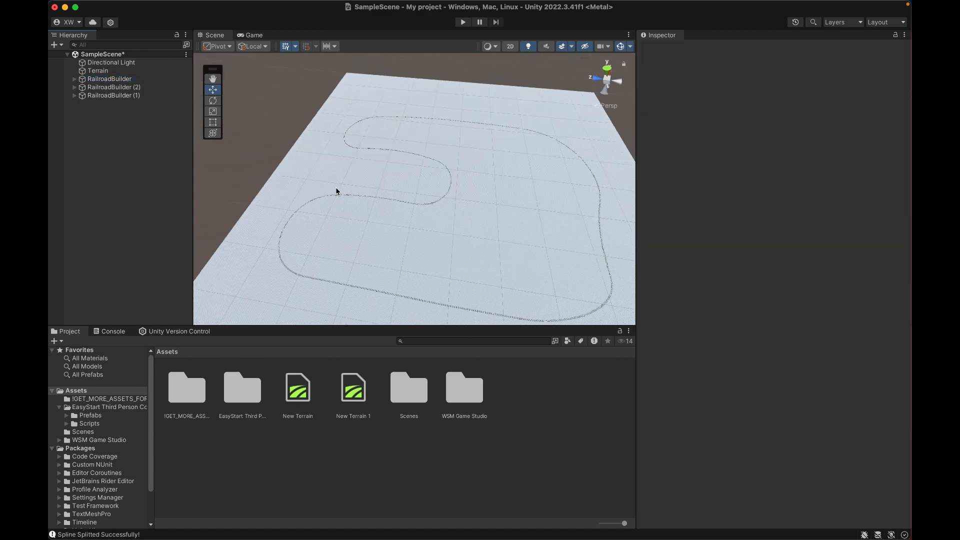
# Add a WSM Game Studio Route Manager object to the scene and select it.
pyautogui.rightClick(130, 142)
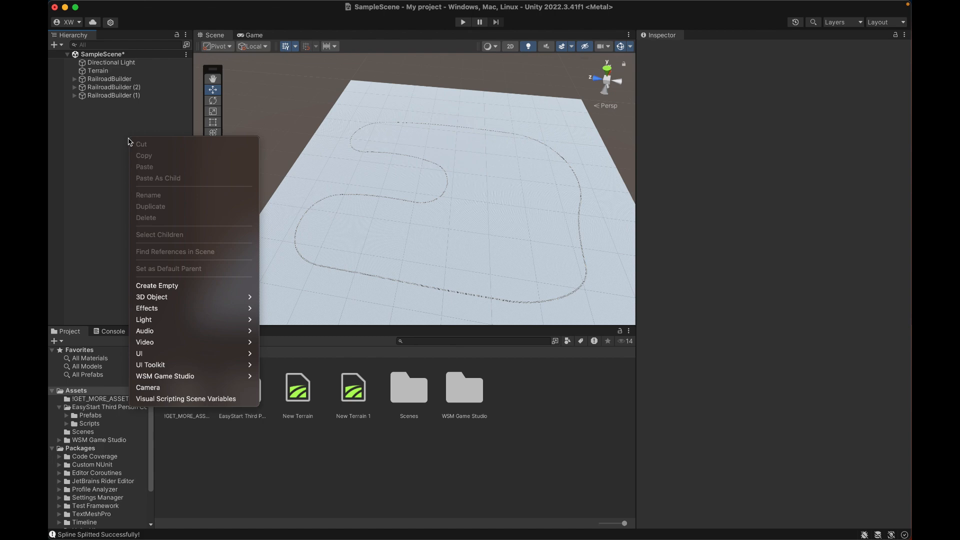
pyautogui.moveTo(191, 377)
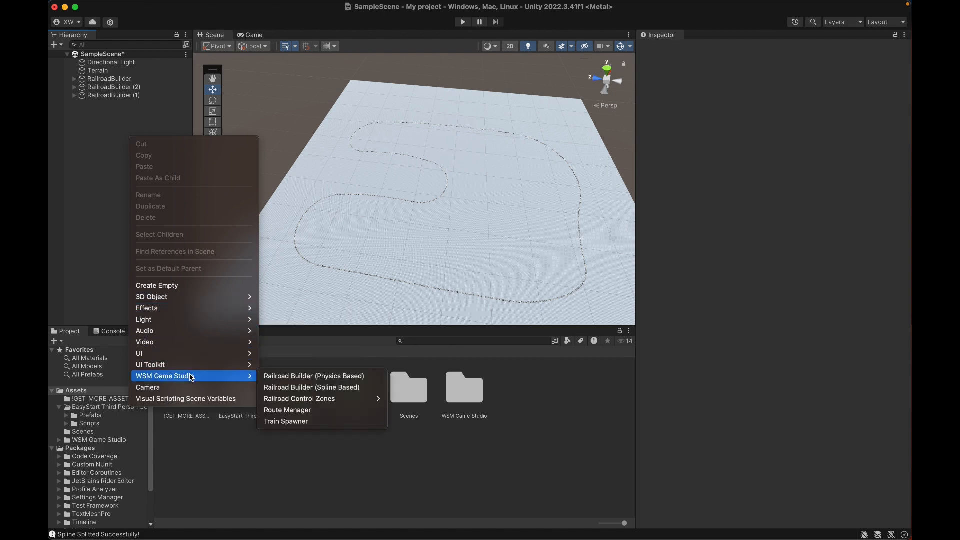
pyautogui.click(281, 412)
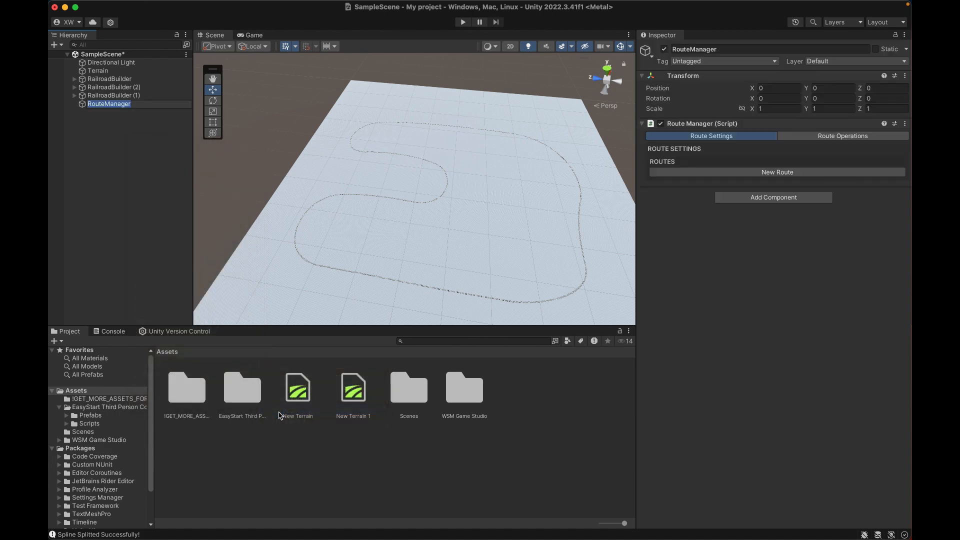
pyautogui.click(118, 184)
pyautogui.click(114, 104)
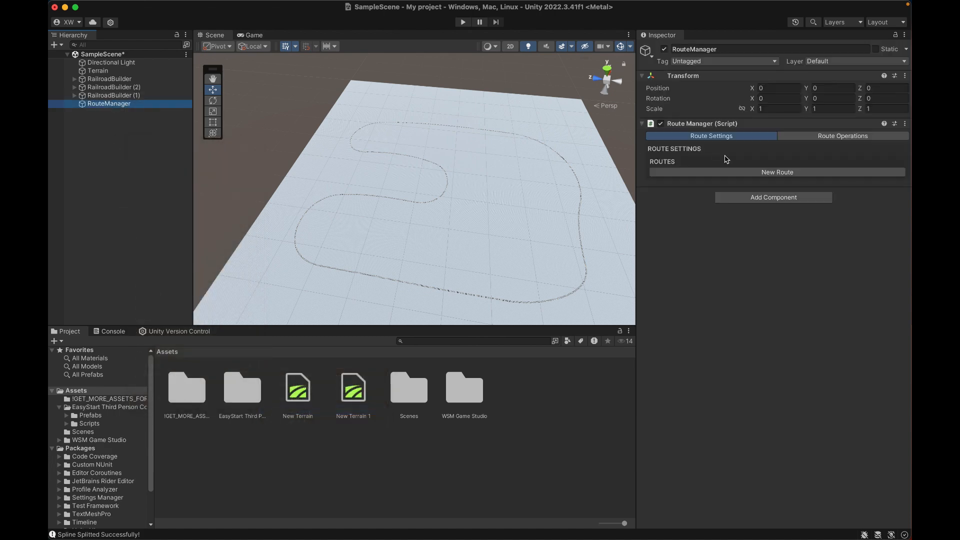
# Create a new route in the RouteManager with the splines RailroadBuilder, RailroadBuilder (2) and RailroadBuilder (1) in that order, and save it.
pyautogui.click(793, 175)
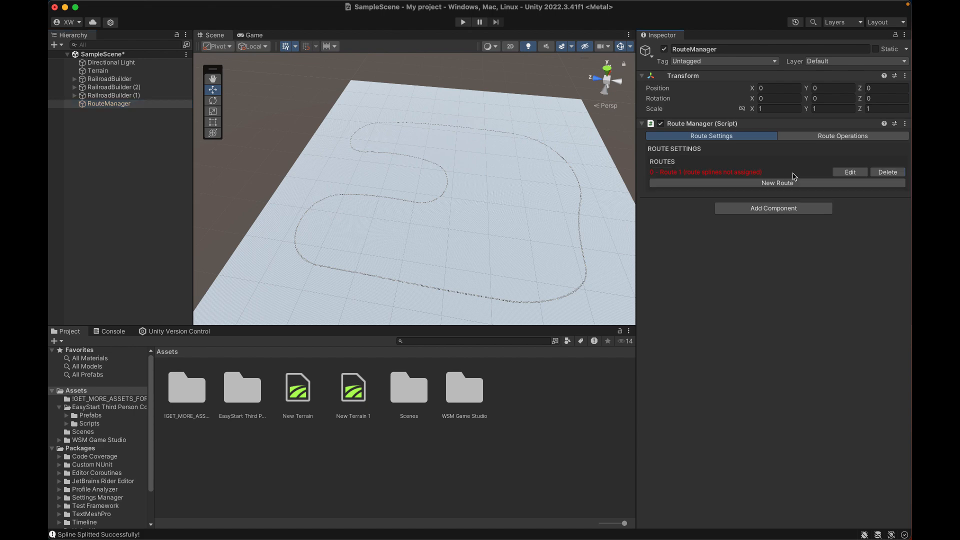
pyautogui.click(852, 174)
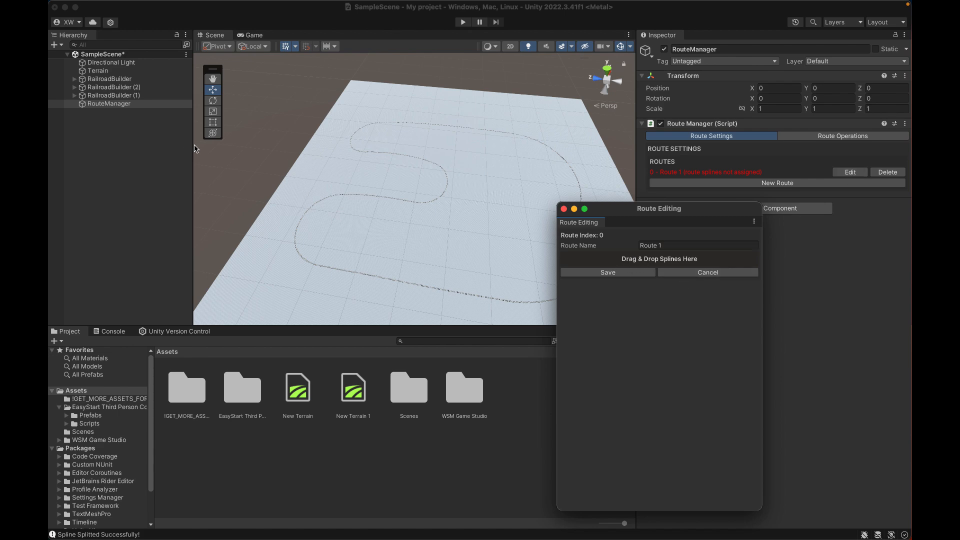
pyautogui.click(118, 80)
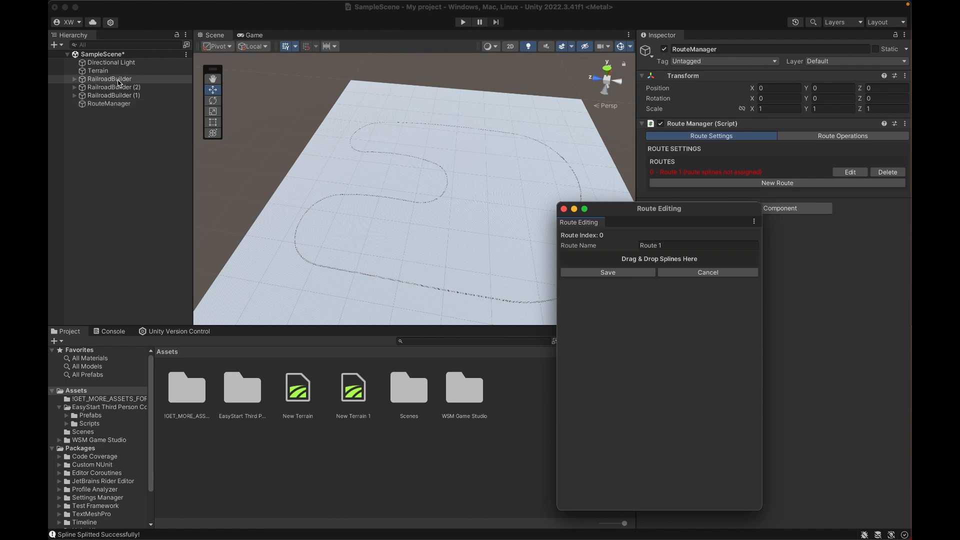
pyautogui.click(120, 103)
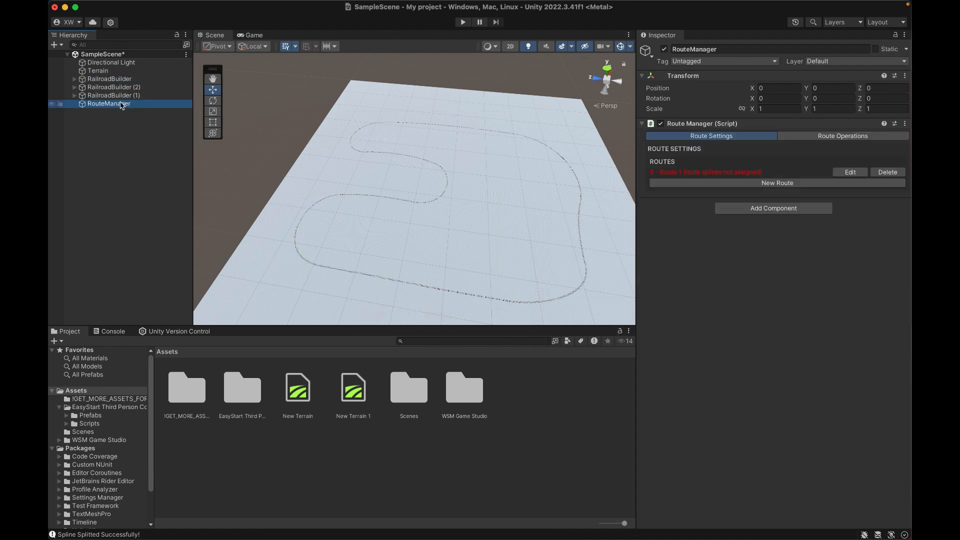
pyautogui.click(865, 170)
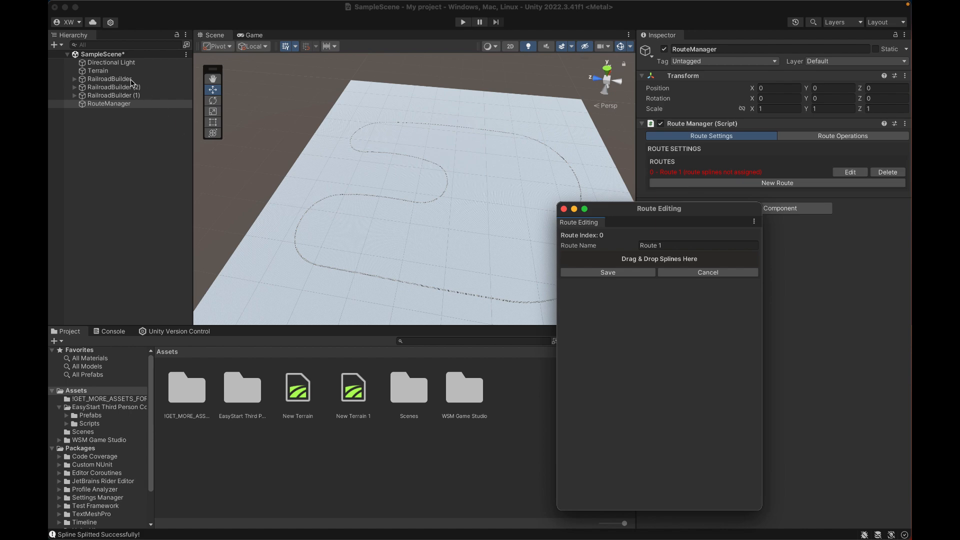
pyautogui.moveTo(124, 81); pyautogui.dragTo(657, 263)
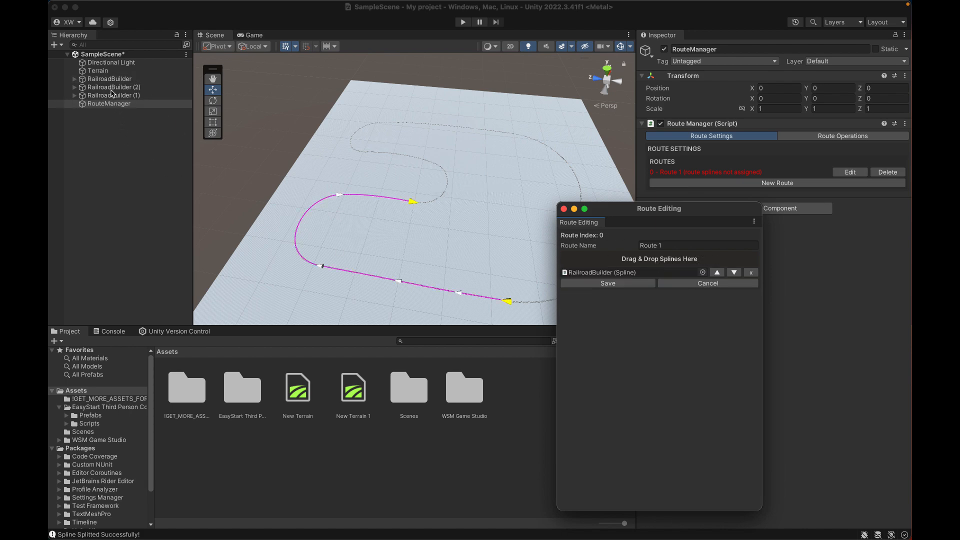
pyautogui.moveTo(112, 88); pyautogui.dragTo(621, 263)
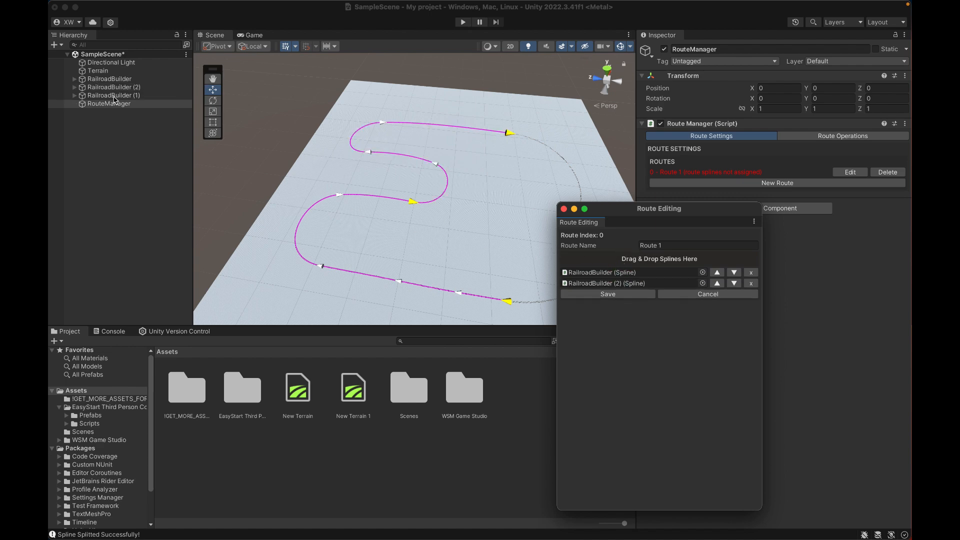
pyautogui.moveTo(114, 99); pyautogui.dragTo(612, 254)
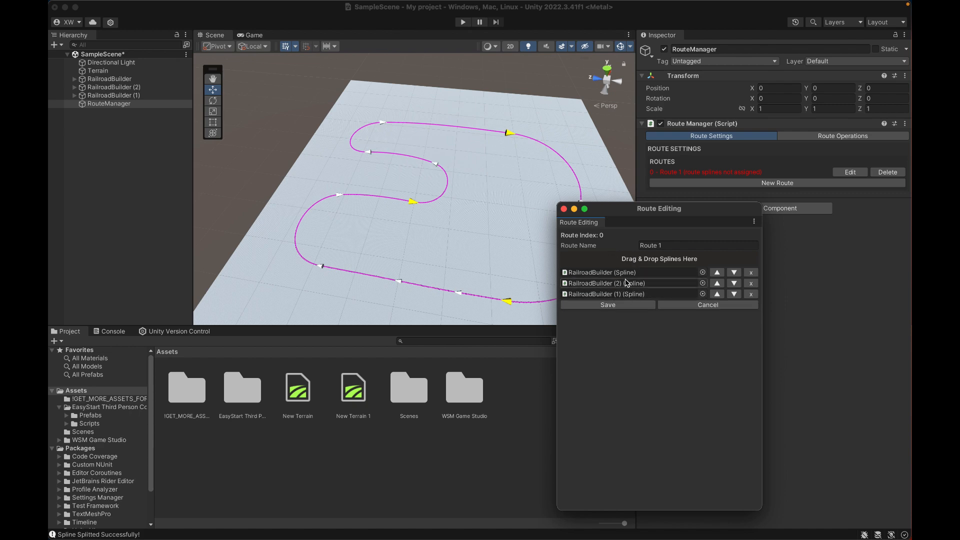
pyautogui.click(633, 306)
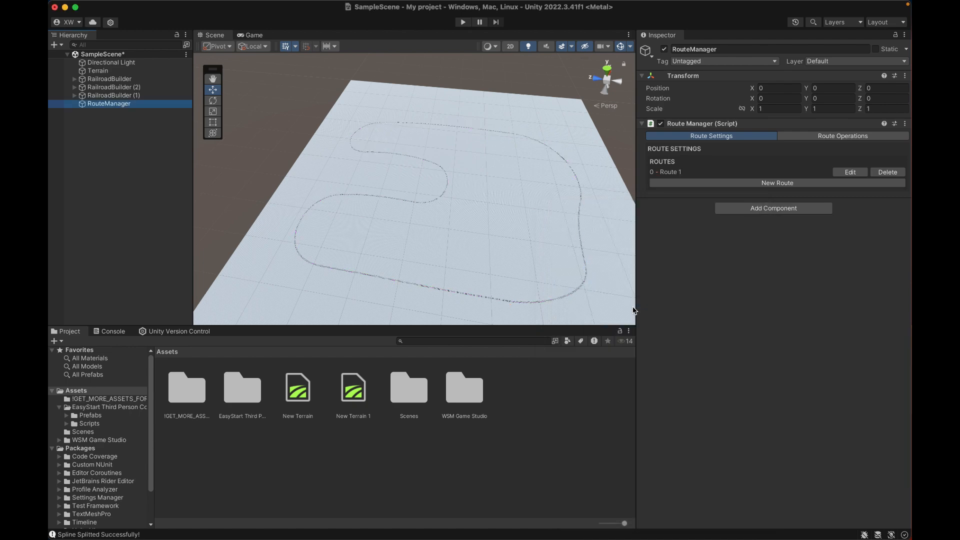
# Add a WSM Game Studio Train Spawner object to the scene and select it.
pyautogui.click(102, 133)
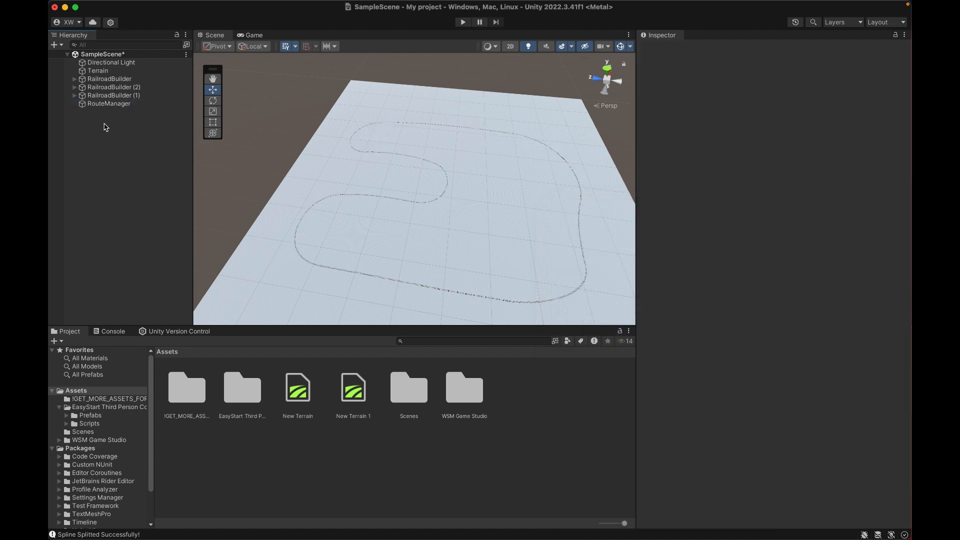
pyautogui.rightClick(104, 125)
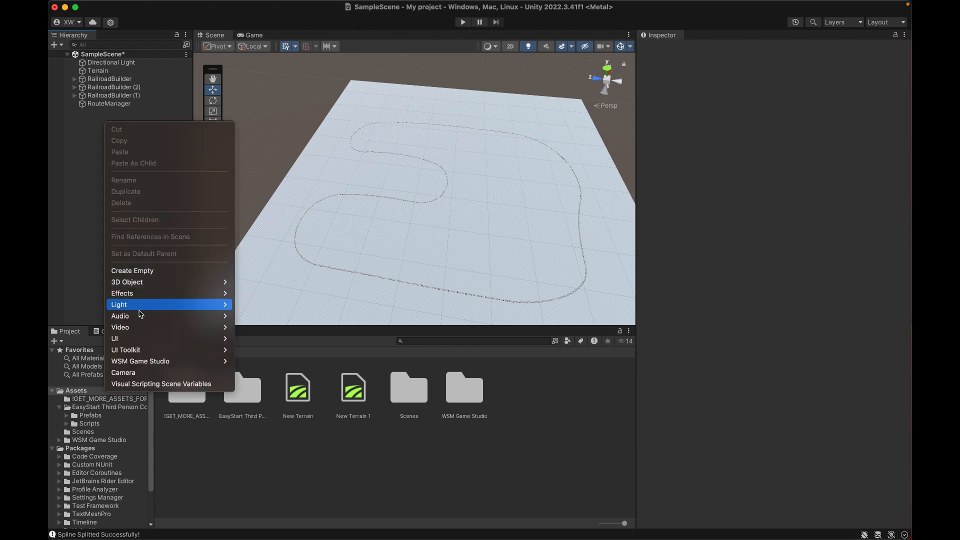
pyautogui.moveTo(147, 361)
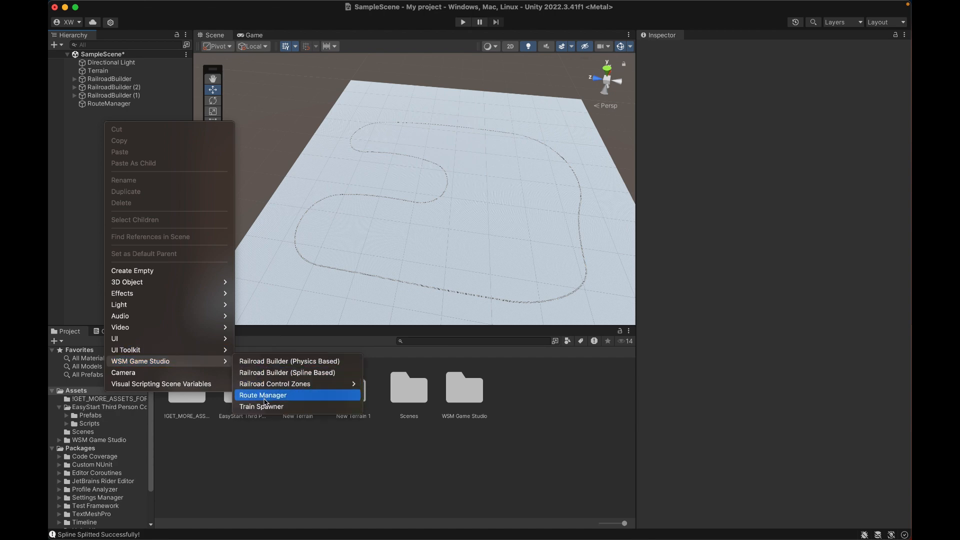
pyautogui.click(263, 406)
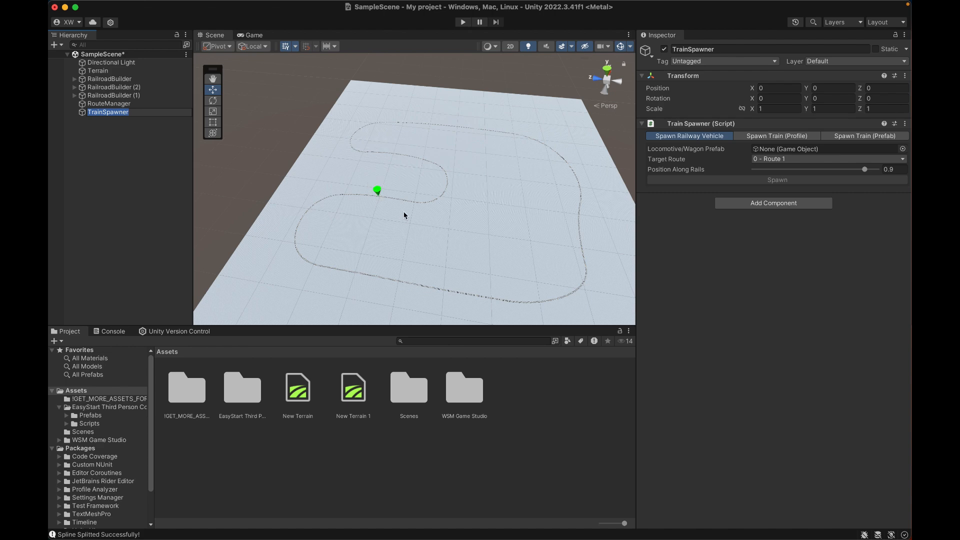
pyautogui.click(162, 145)
pyautogui.click(124, 112)
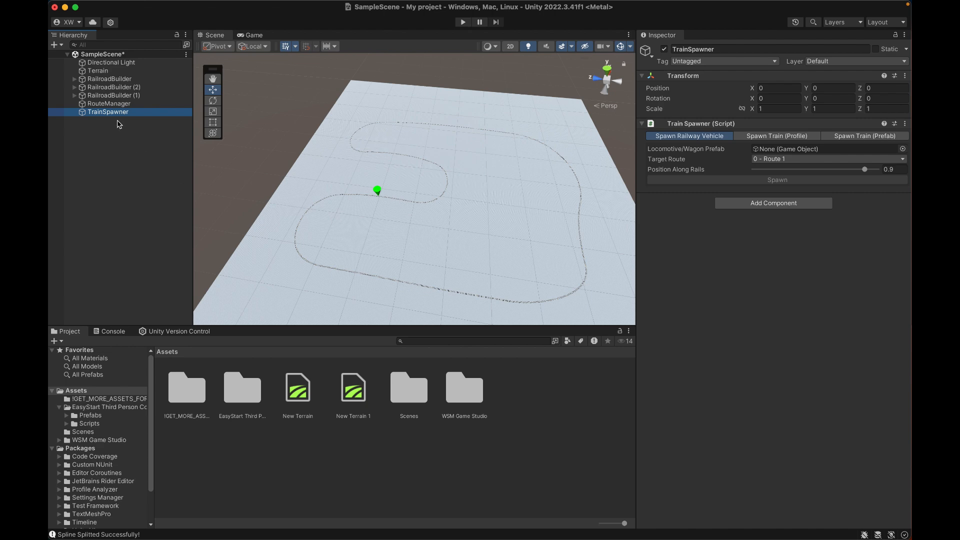
pyautogui.click(110, 114)
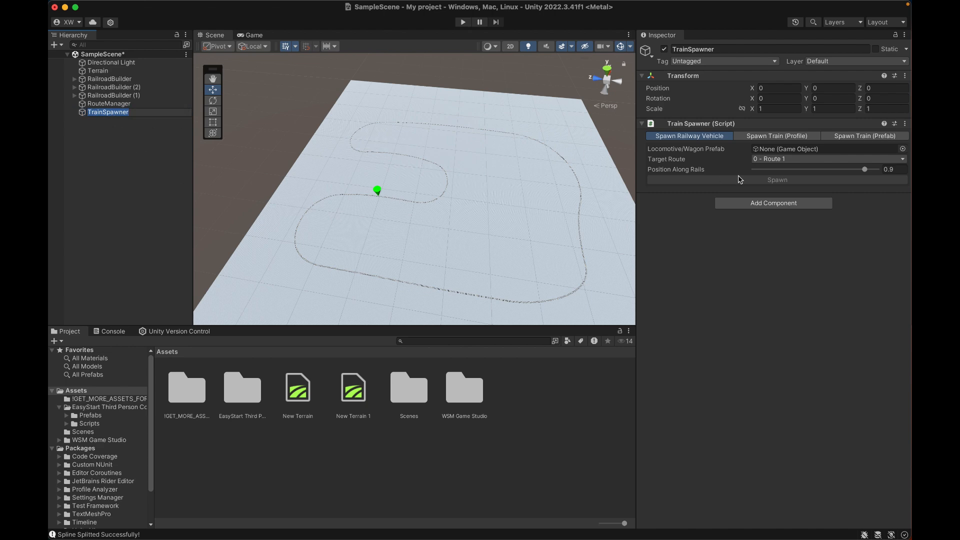
# Spawn a train on Route 1 from the Freight Train Sample Profile (Spline Based) and check it on the rails.
pyautogui.click(769, 140)
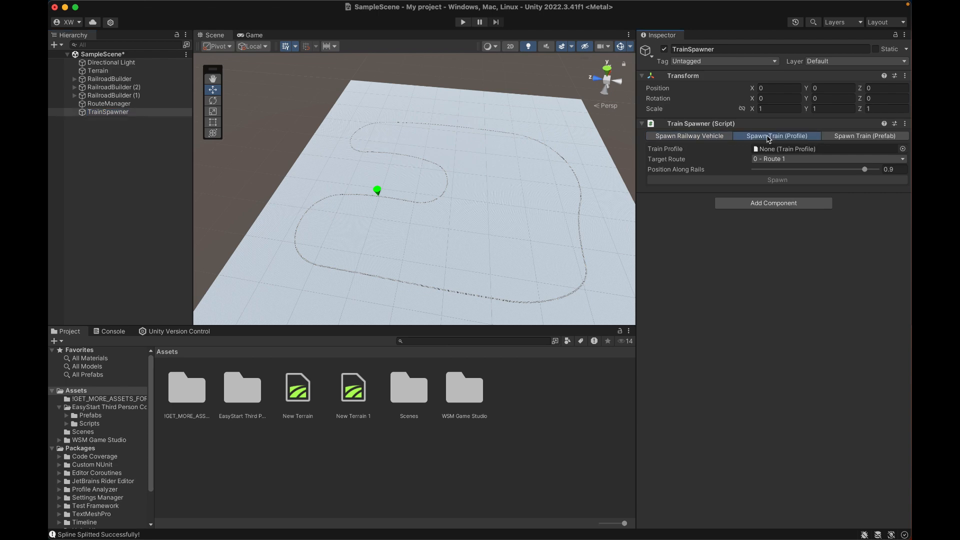
pyautogui.click(903, 148)
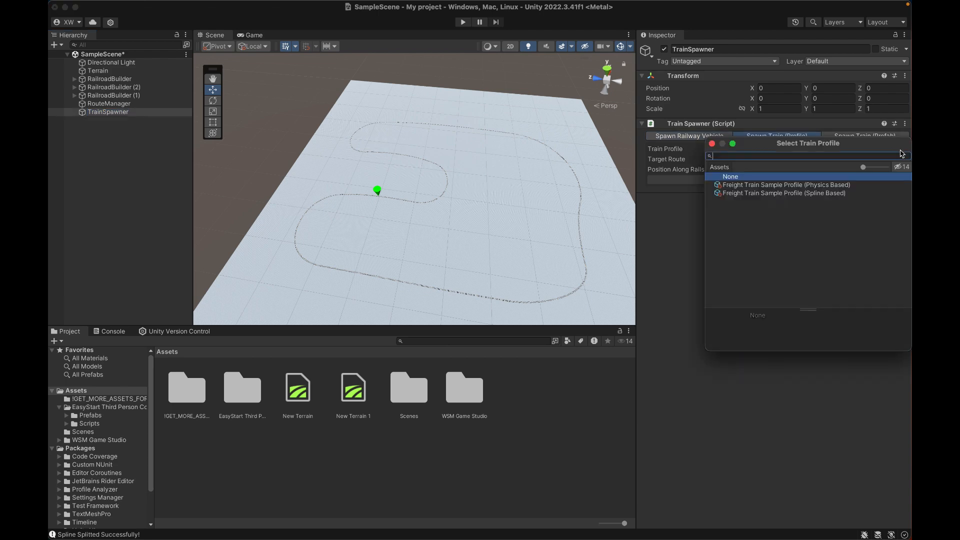
pyautogui.doubleClick(800, 193)
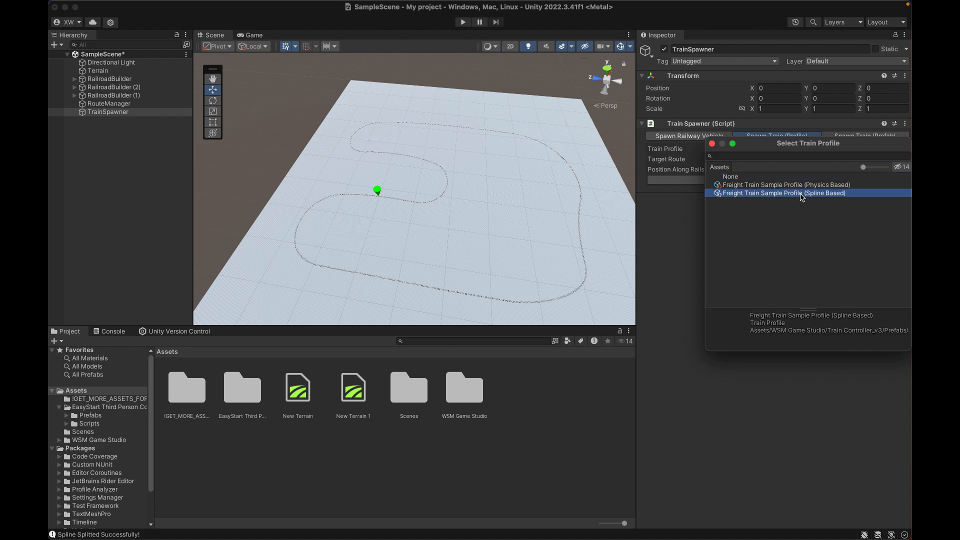
pyautogui.click(786, 181)
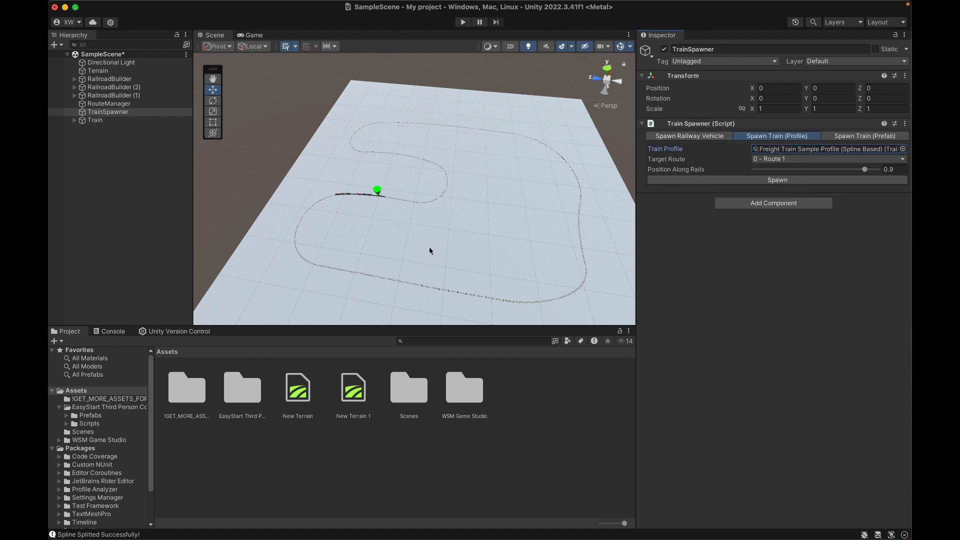
pyautogui.scroll(-5, 387, 205)
pyautogui.scroll(15, 381, 202)
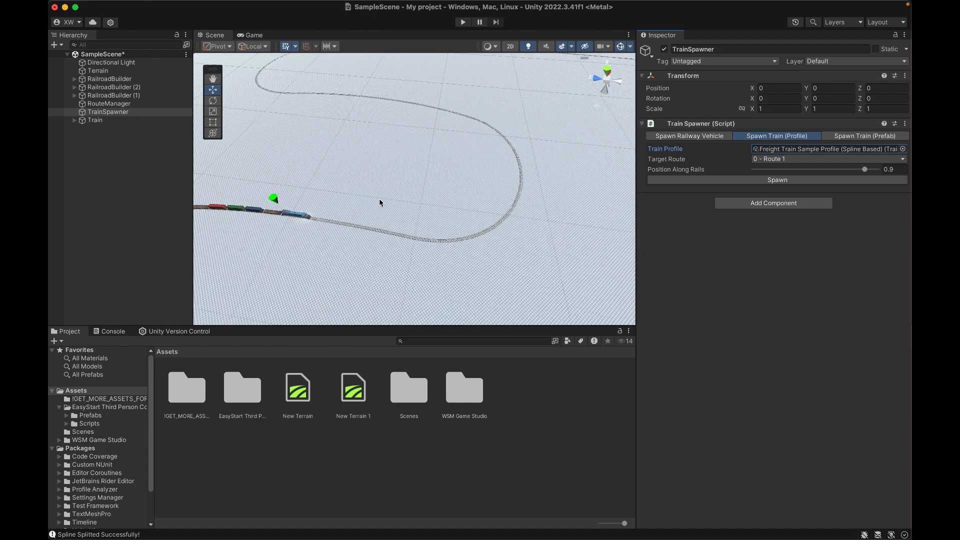
# Examine the spawned freight train and the surrounding track from near and far.
pyautogui.moveTo(381, 202); pyautogui.dragTo(421, 174, button='middle')
pyautogui.scroll(-5, 448, 166)
pyautogui.scroll(5, 449, 167)
pyautogui.scroll(-15, 448, 171)
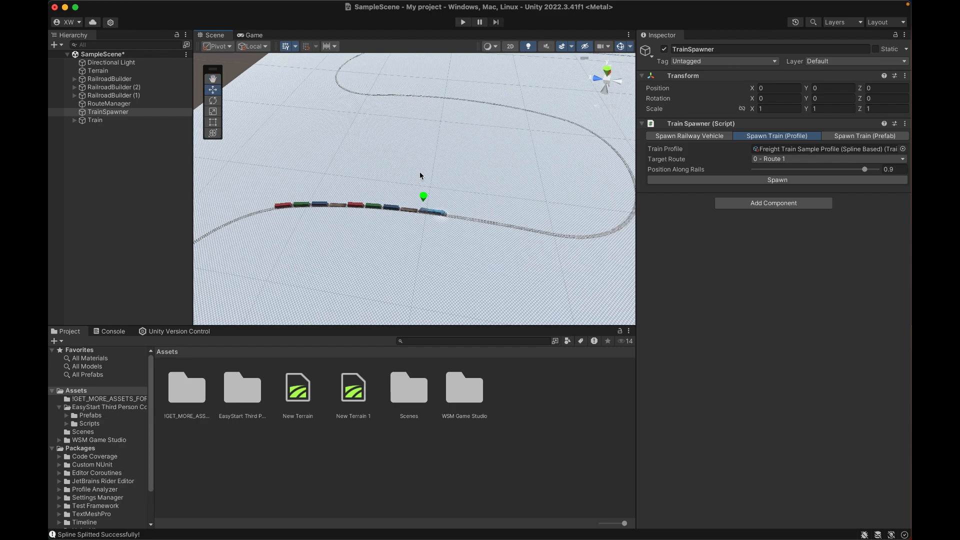
pyautogui.scroll(10, 421, 175)
pyautogui.scroll(-10, 419, 172)
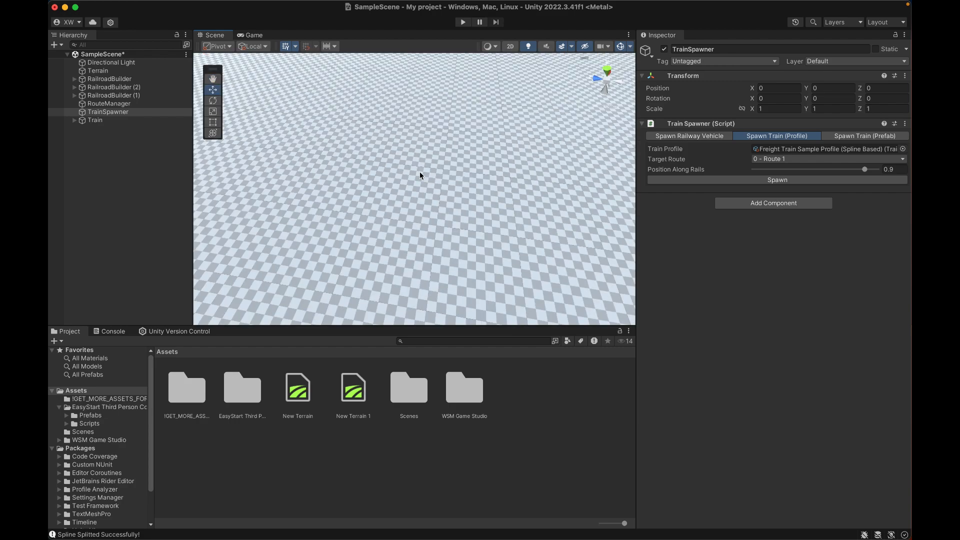
pyautogui.moveTo(419, 173)
pyautogui.mouseDown(button='middle')
pyautogui.moveTo(436, 159)
pyautogui.moveTo(421, 180)
pyautogui.mouseUp(button='middle')
# Run the scene, watch the train travel along the railroad in the Scene view, and stop the run.
pyautogui.click(462, 23)
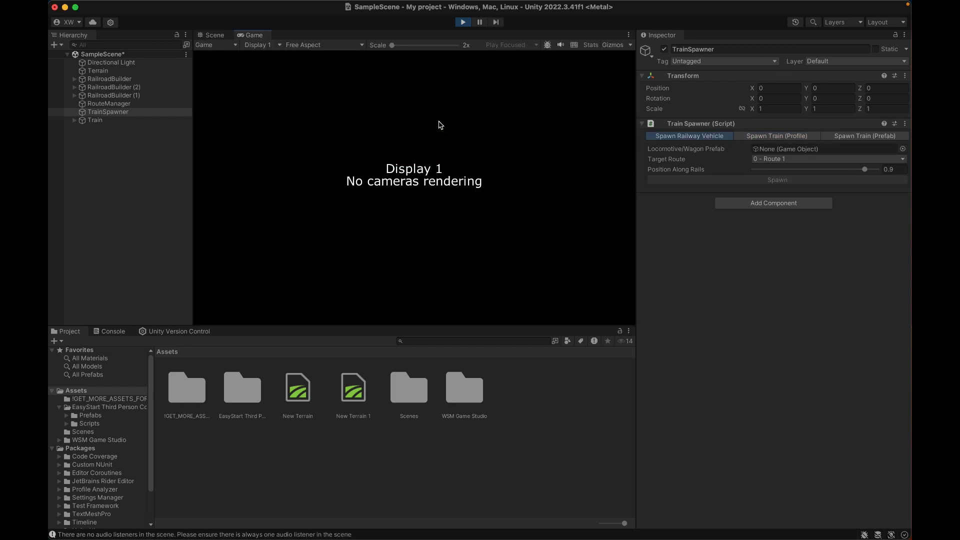
pyautogui.click(221, 37)
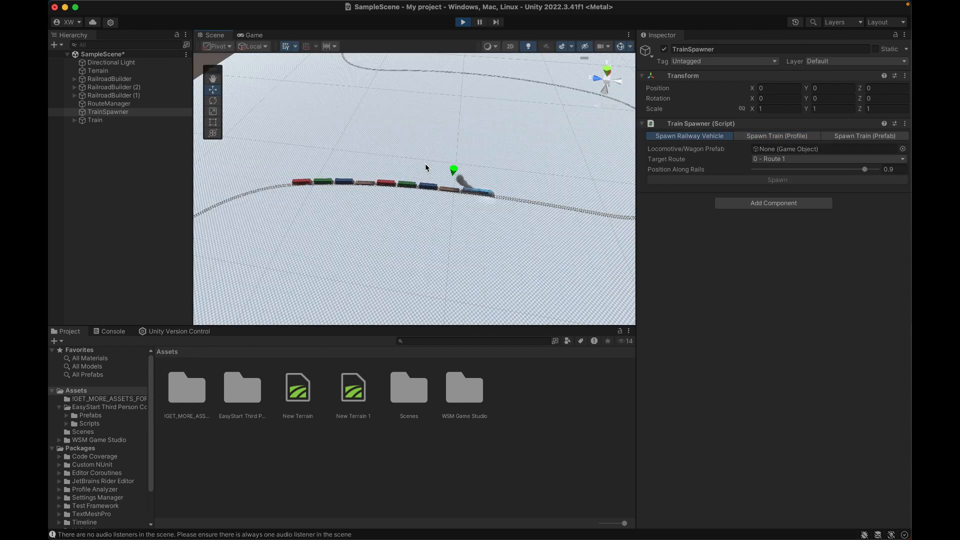
pyautogui.moveTo(424, 163); pyautogui.dragTo(402, 164, button='middle')
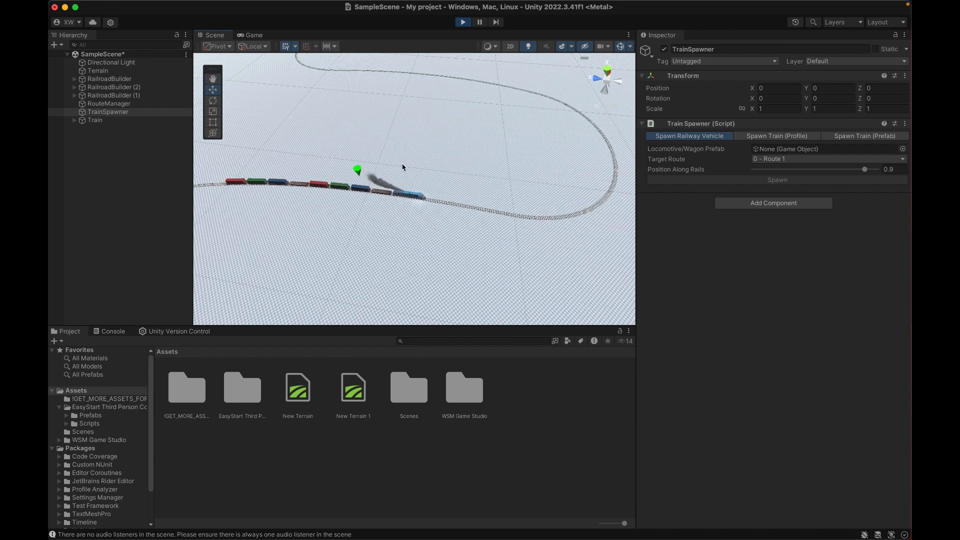
pyautogui.moveTo(402, 164); pyautogui.dragTo(398, 165)
pyautogui.moveTo(399, 165); pyautogui.dragTo(394, 164, button='middle')
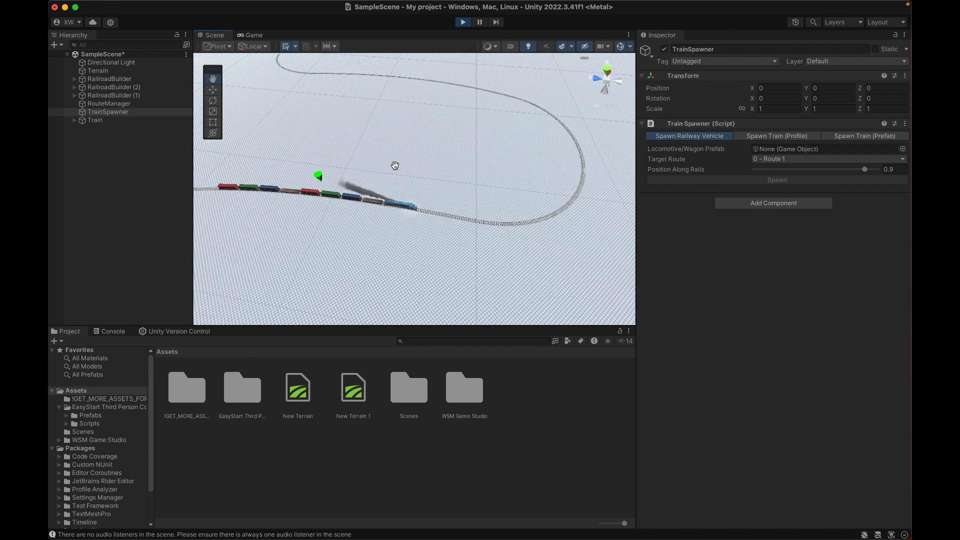
pyautogui.scroll(-10, 394, 168)
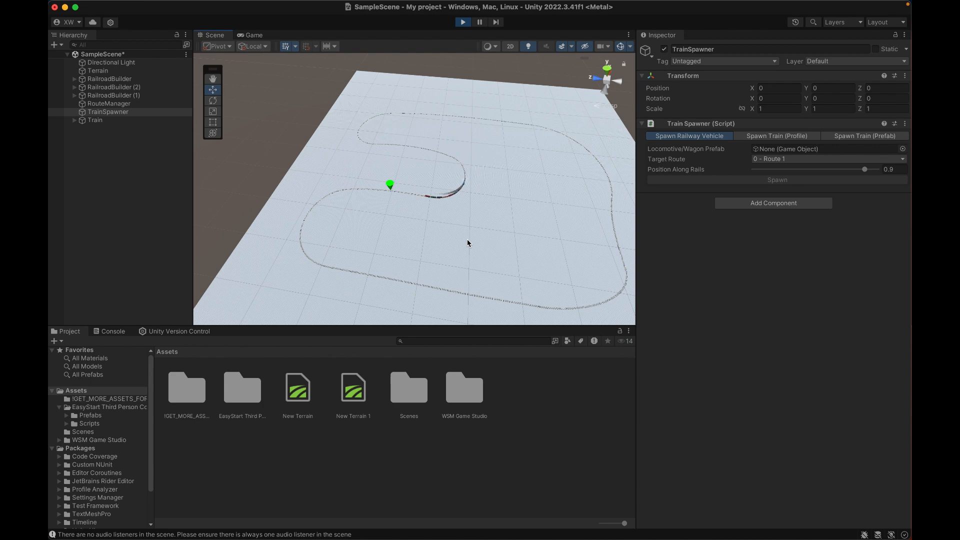
pyautogui.click(462, 22)
# Switch to Chrome to view the EasyStart Third Person Controller entry on the free Unity projects page, and return to Unity.
pyautogui.doubleClick(243, 387)
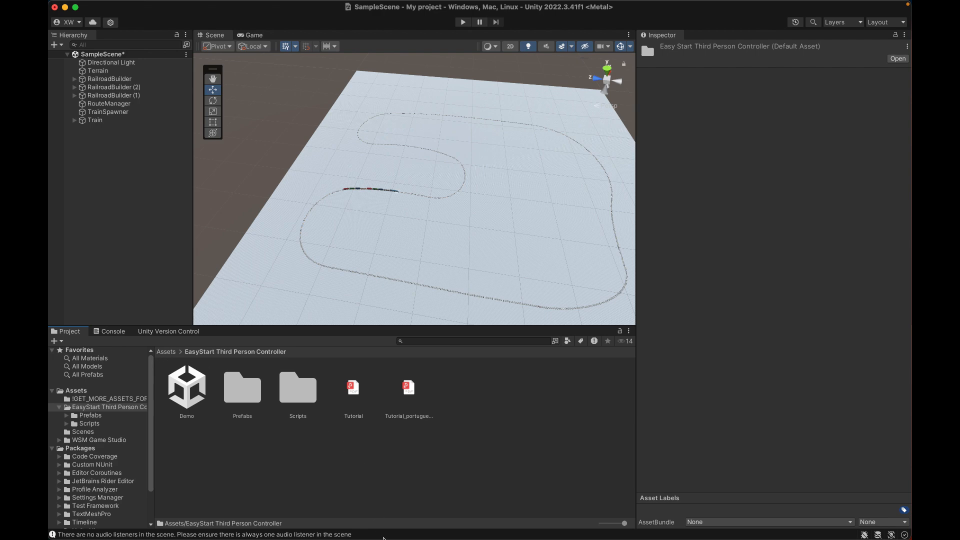
pyautogui.moveTo(378, 538)
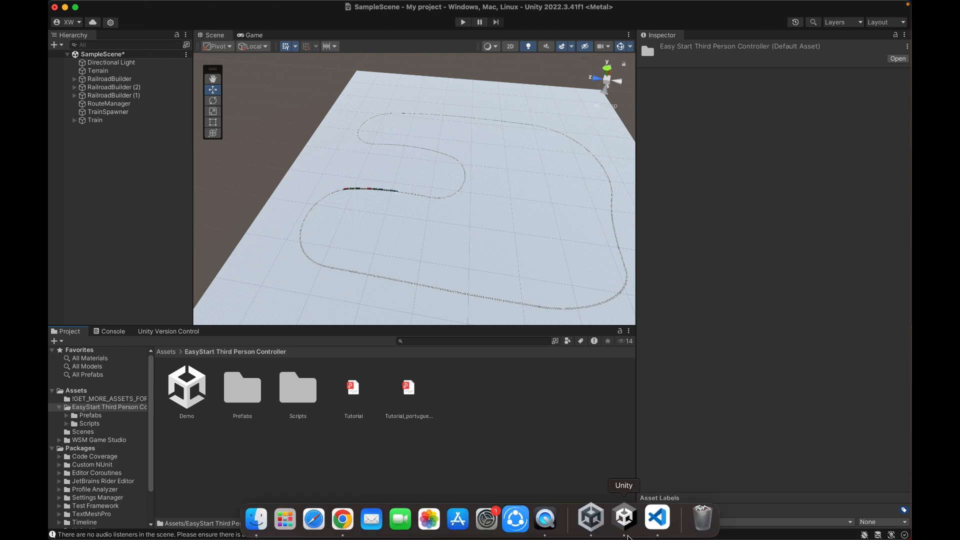
pyautogui.click(343, 519)
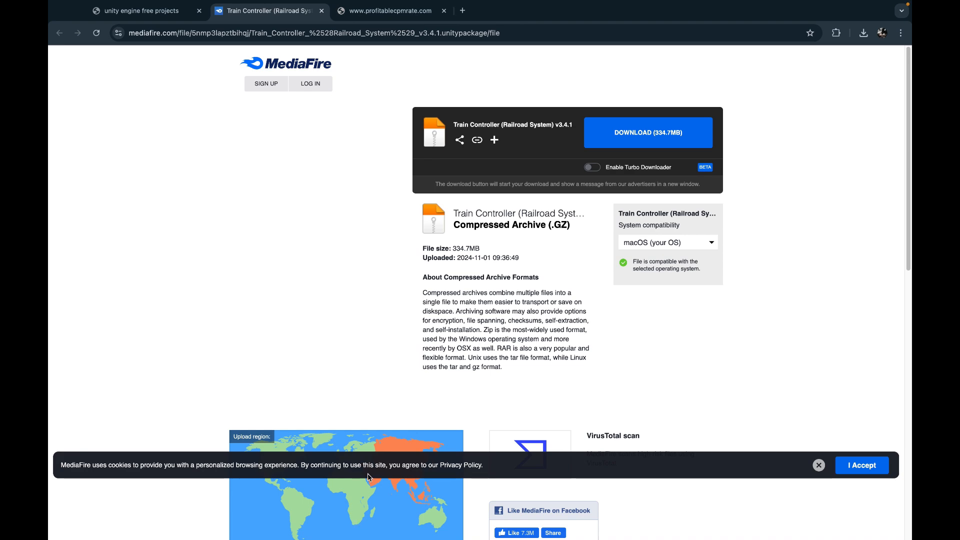
pyautogui.click(153, 11)
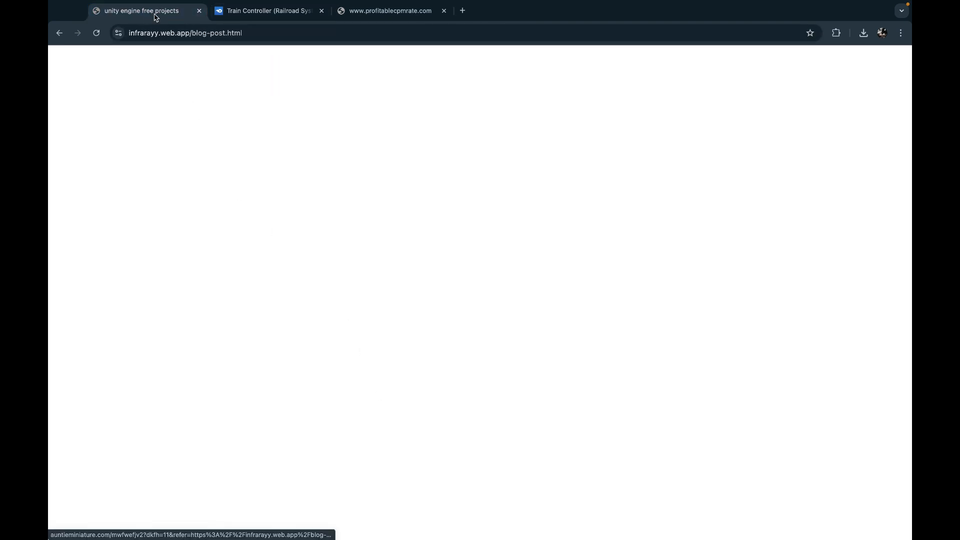
pyautogui.click(331, 295)
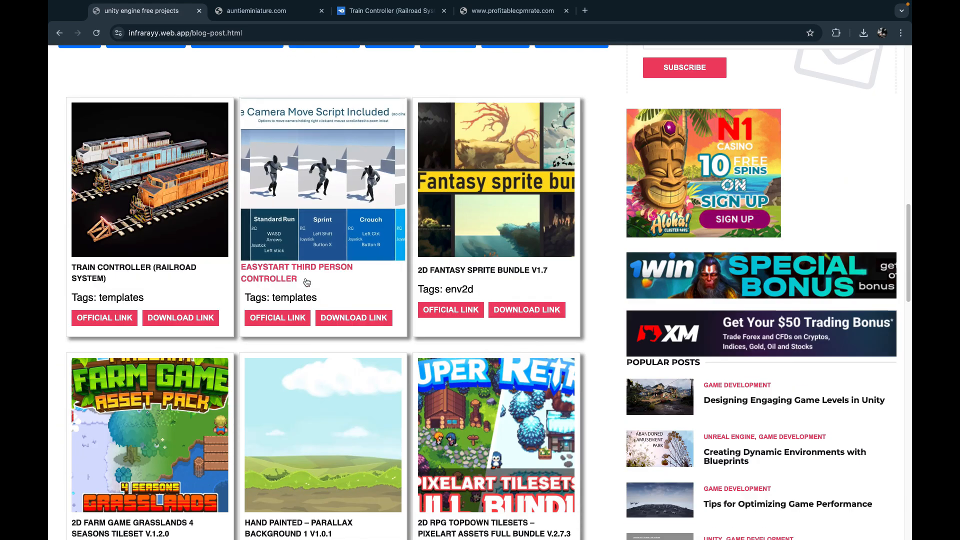
pyautogui.moveTo(379, 530)
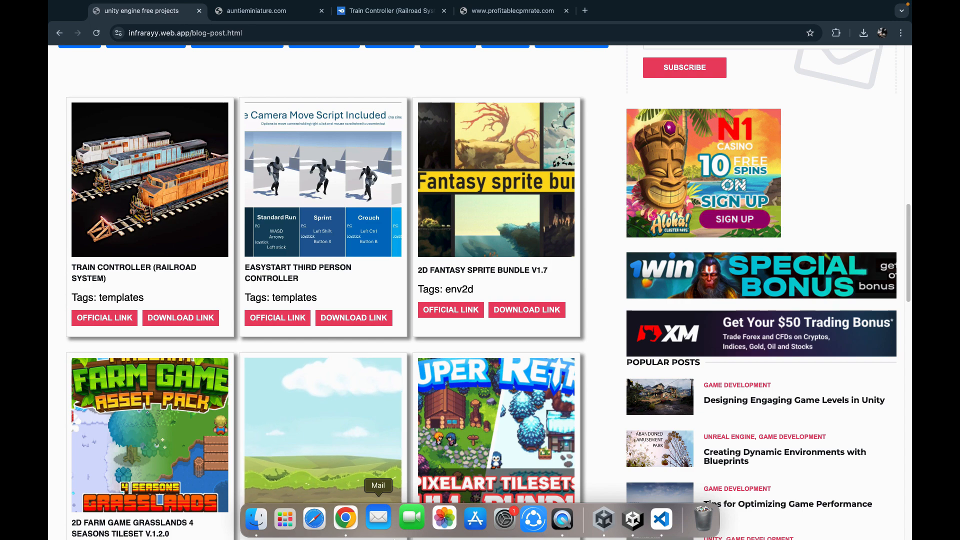
pyautogui.click(633, 519)
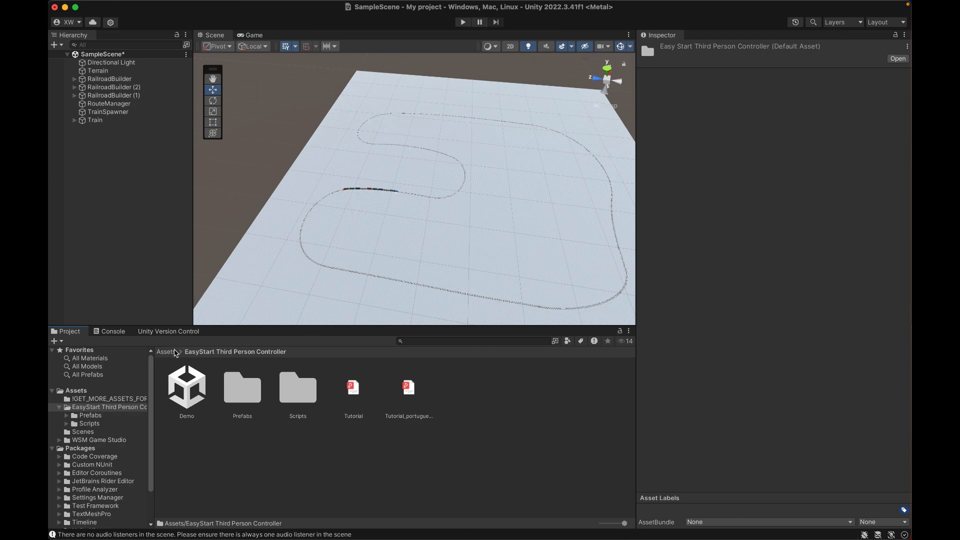
# Add the ThirdPersonController and CameraController prefabs from EasyStart Third Person Controller to the scene and frame the character.
pyautogui.click(171, 352)
pyautogui.doubleClick(239, 390)
pyautogui.doubleClick(243, 395)
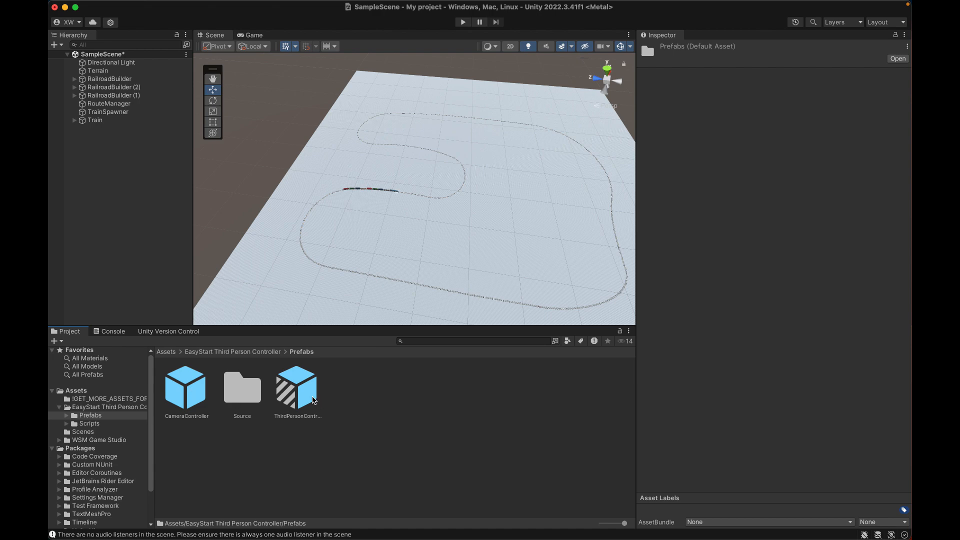
pyautogui.moveTo(297, 390); pyautogui.dragTo(116, 173)
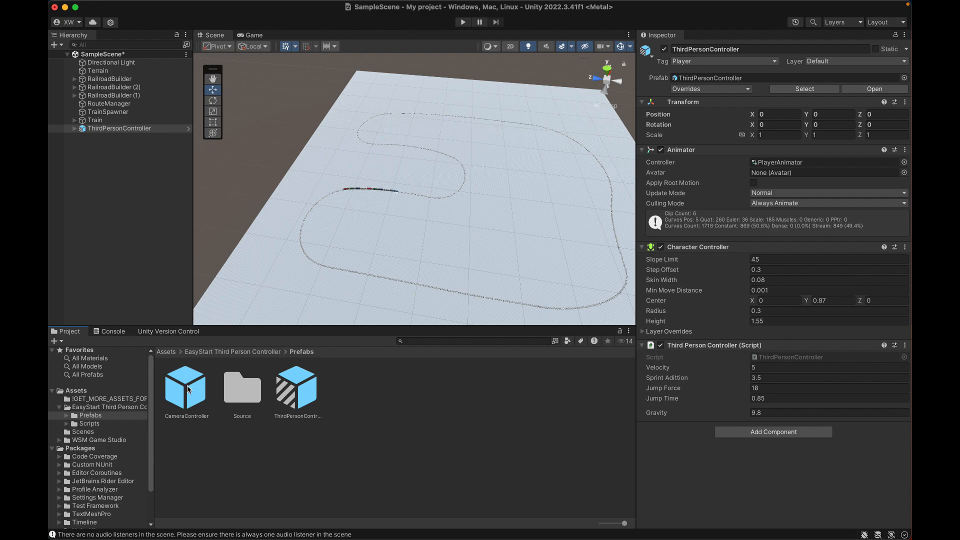
pyautogui.moveTo(188, 389); pyautogui.dragTo(118, 153)
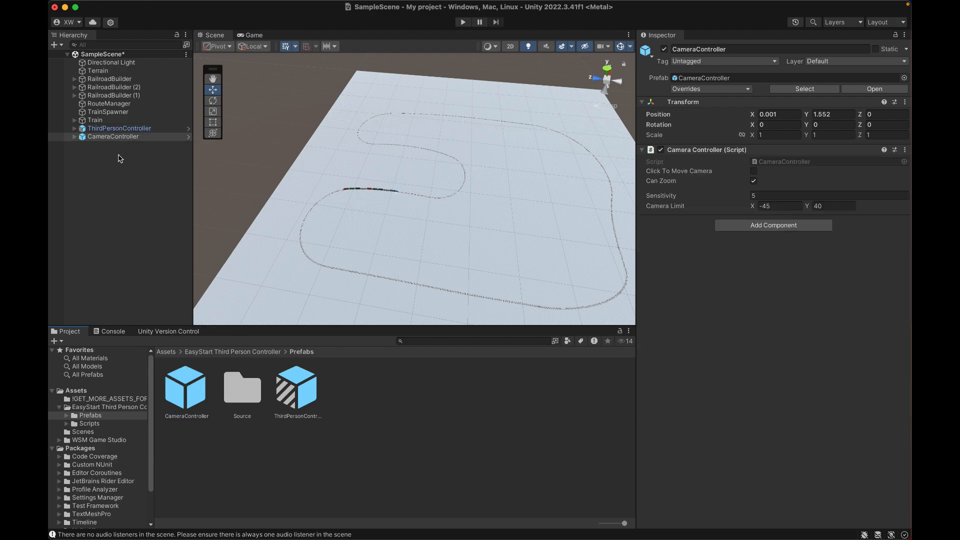
pyautogui.doubleClick(121, 129)
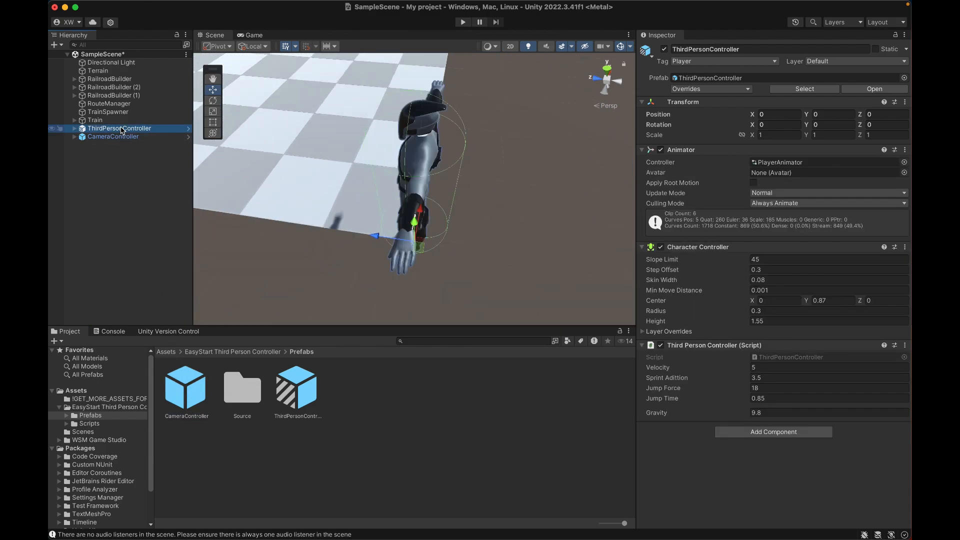
# Run the scene and test the third-person character by moving it across the terrain and jumping.
pyautogui.click(463, 22)
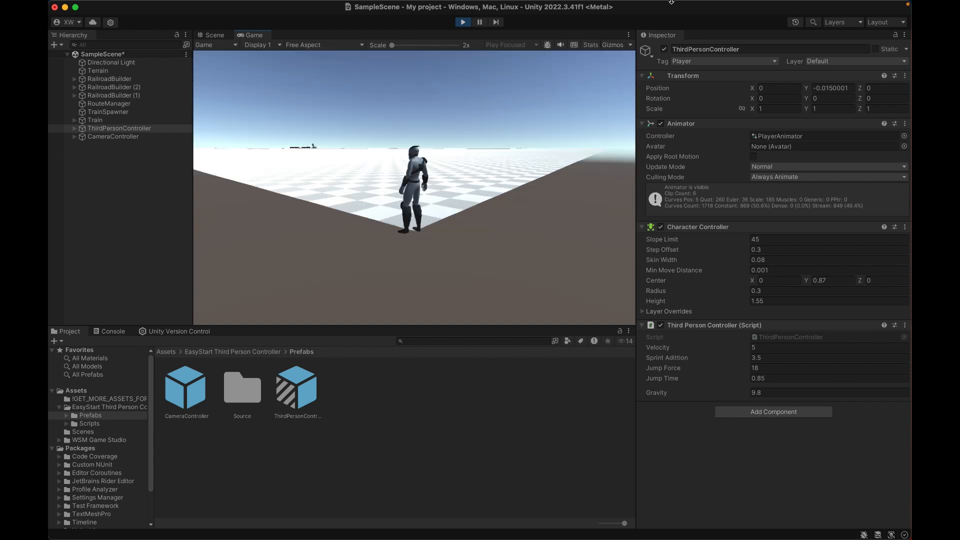
pyautogui.click(559, 85)
pyautogui.press('w')
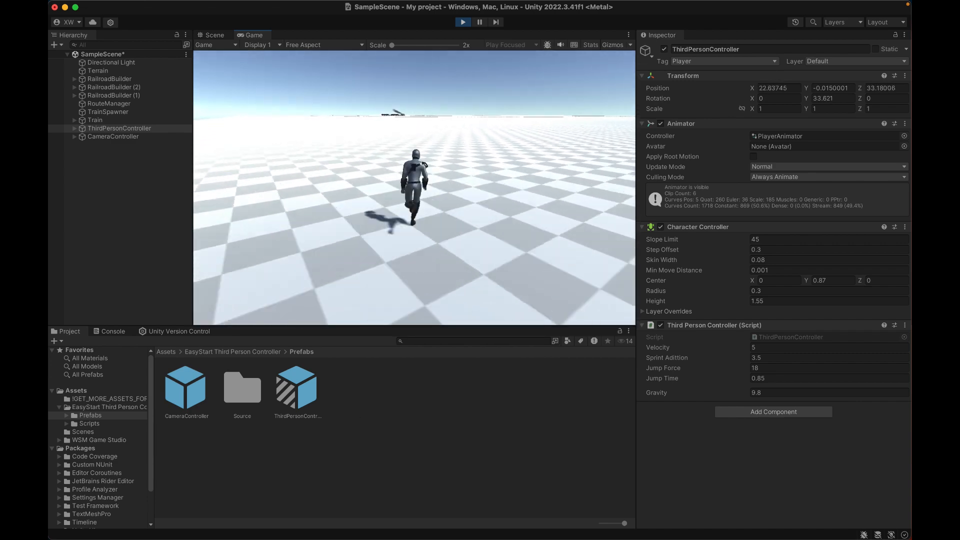
pyautogui.press('space')
pyautogui.press('space')
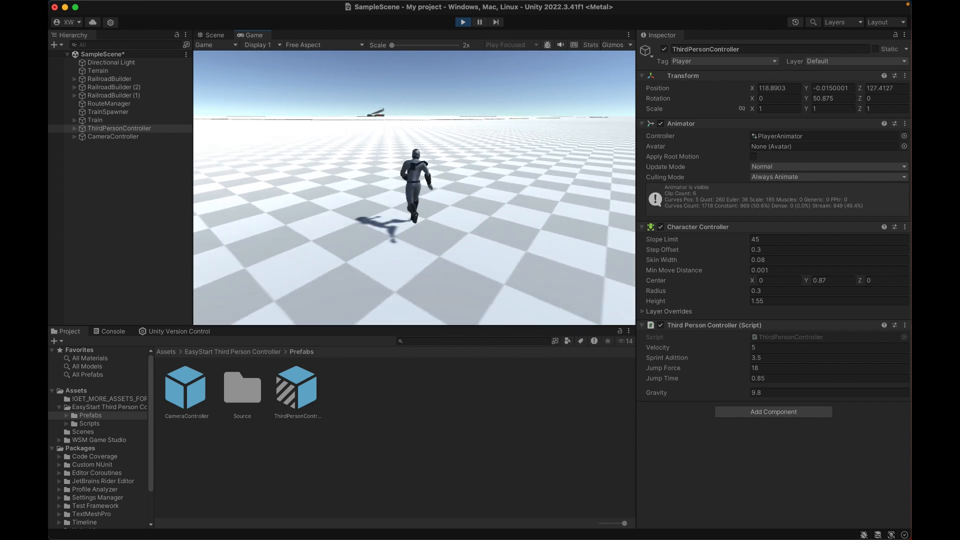
pyautogui.press('space')
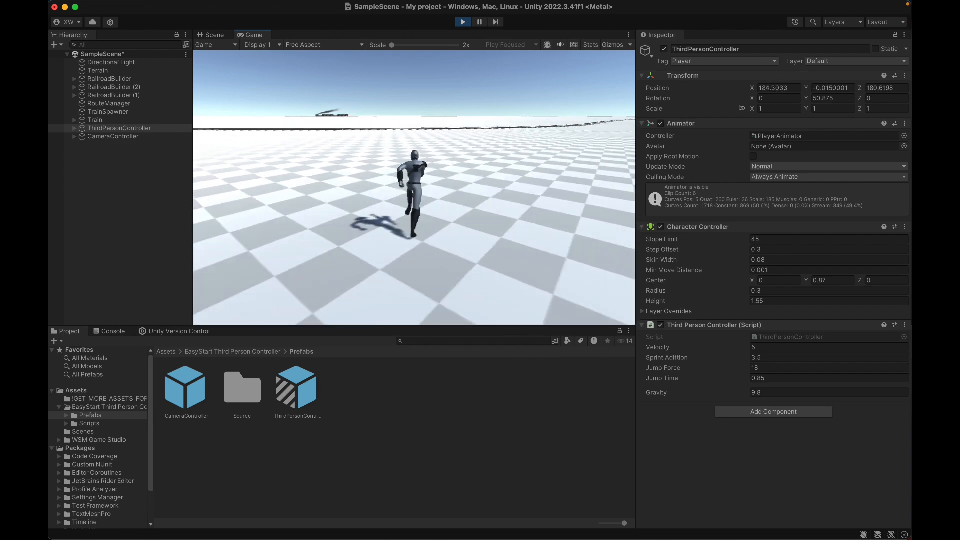
pyautogui.press('w')
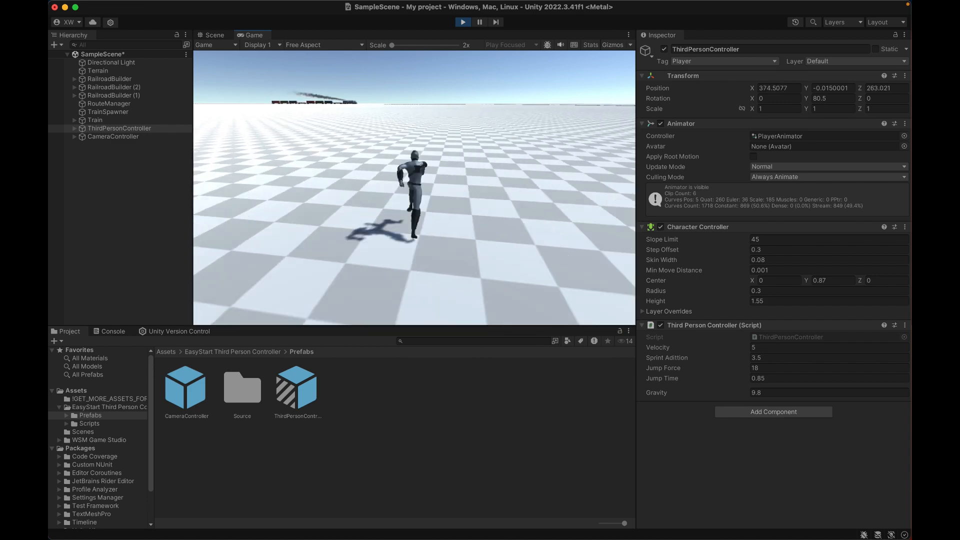
# Sprint the character across the terrain to the railroad to meet the oncoming train.
pyautogui.hotkey('shift', 'w')
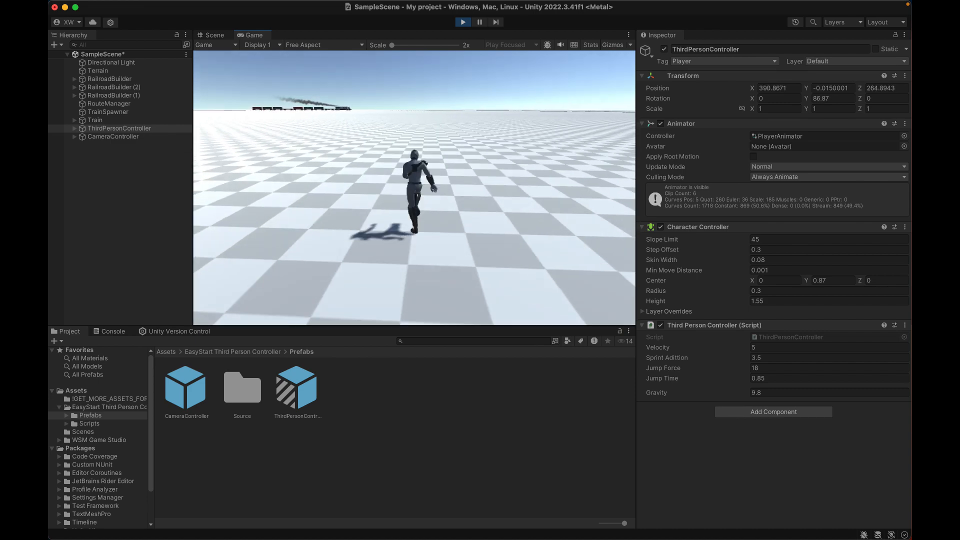
pyautogui.hotkey('shift', 'w')
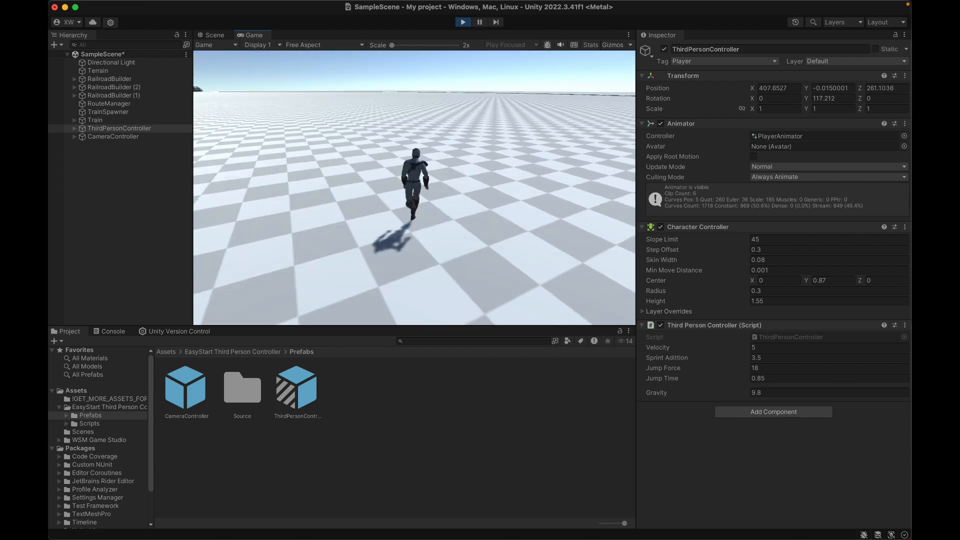
pyautogui.hotkey('shift', 'w')
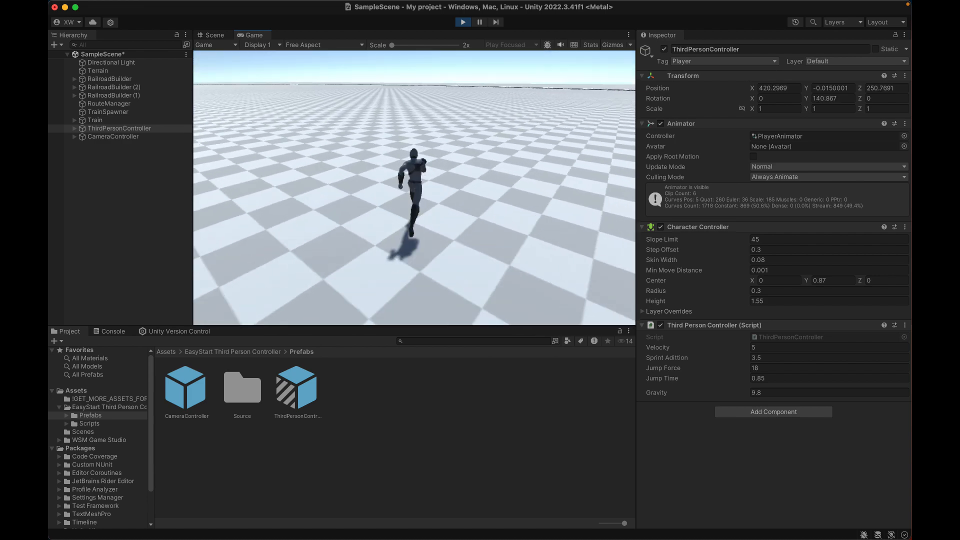
pyautogui.hotkey('shift', 'w')
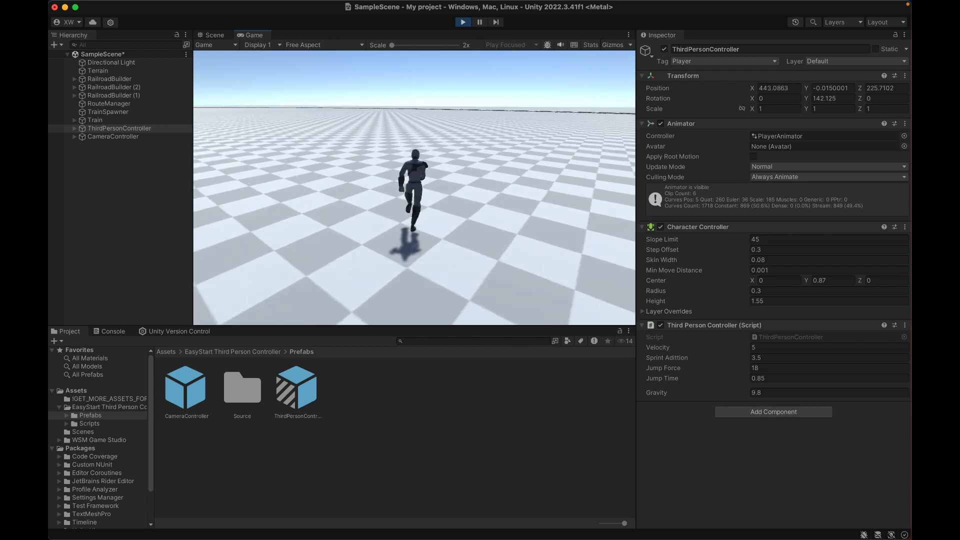
pyautogui.hotkey('shift', 'w')
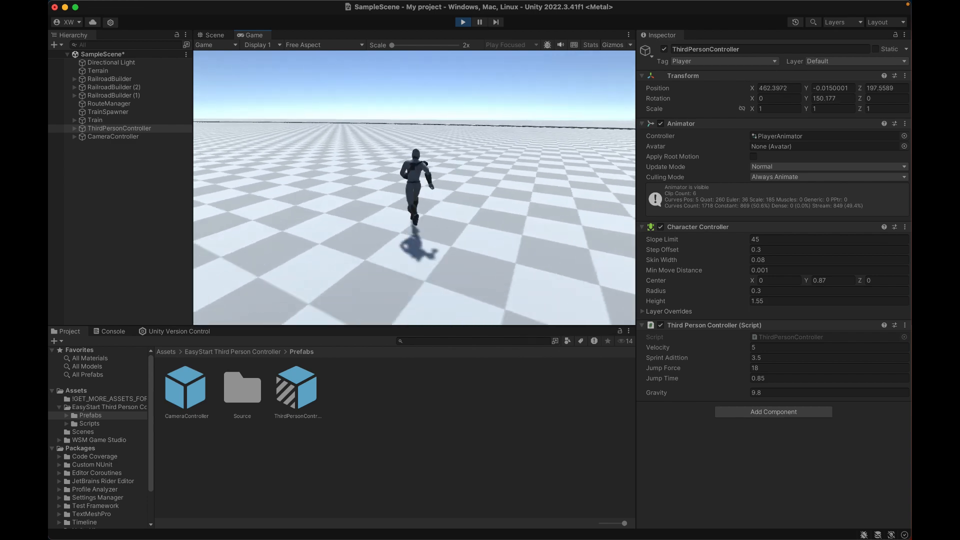
pyautogui.press('w')
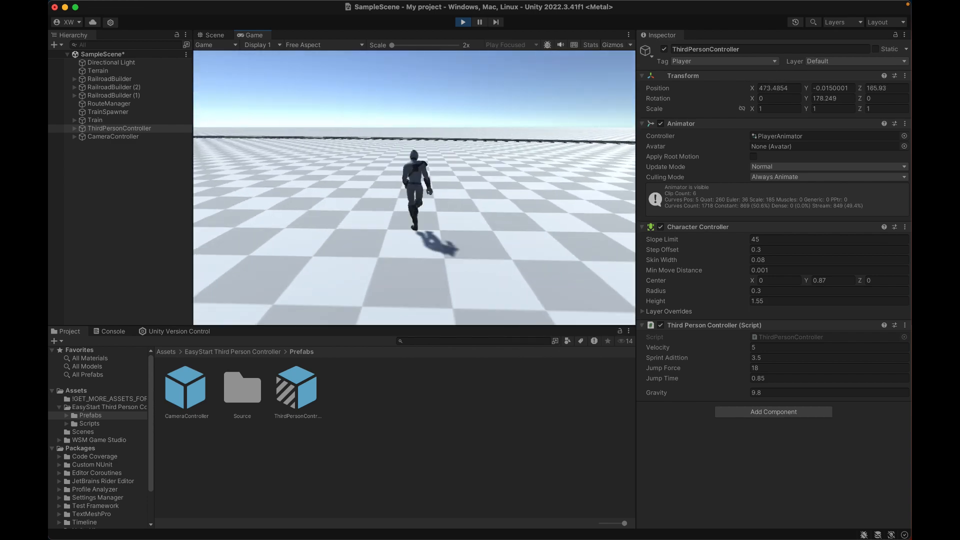
pyautogui.hotkey('shift', 'w')
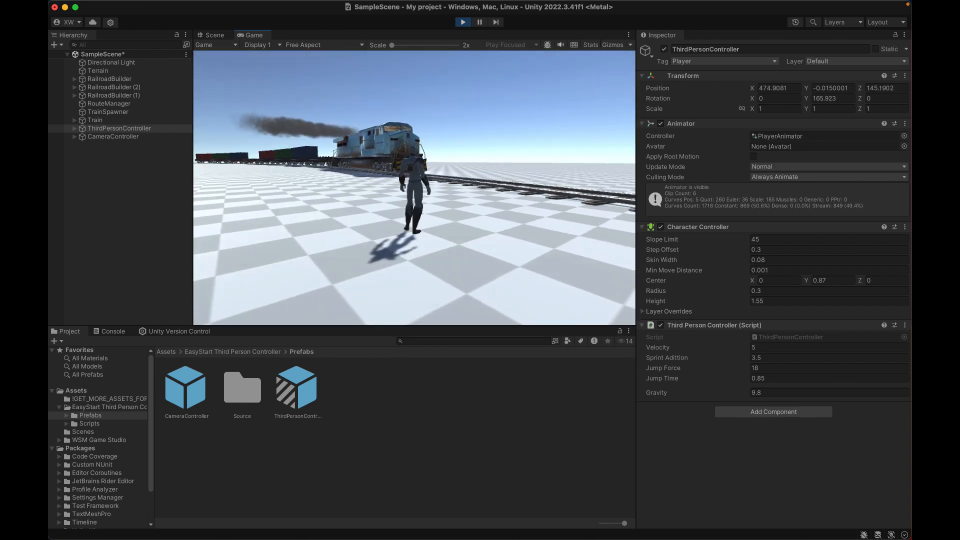
# Test boarding the moving train at the locomotive, run alongside its wagons and jump onto a flat wagon.
pyautogui.press('w')
pyautogui.hotkey('shift', 'w')
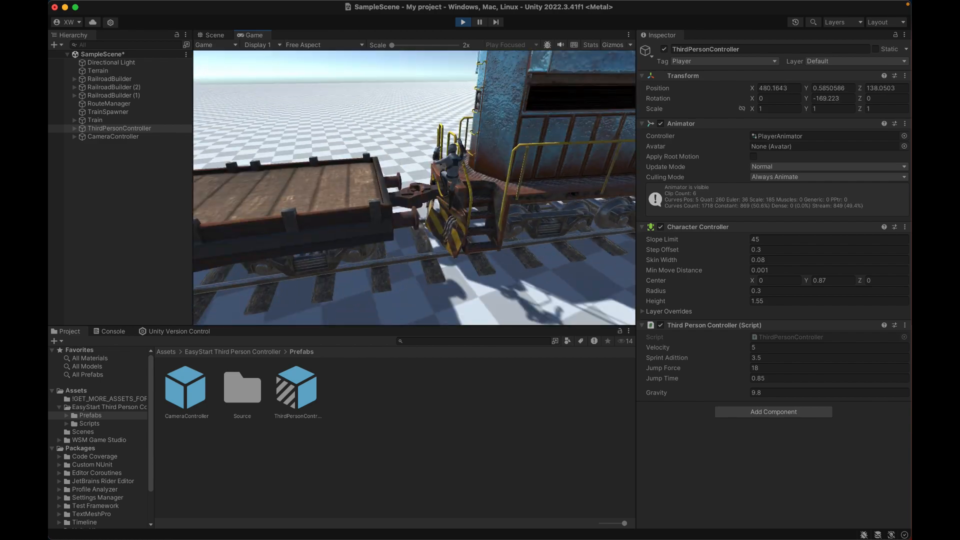
pyautogui.press('w')
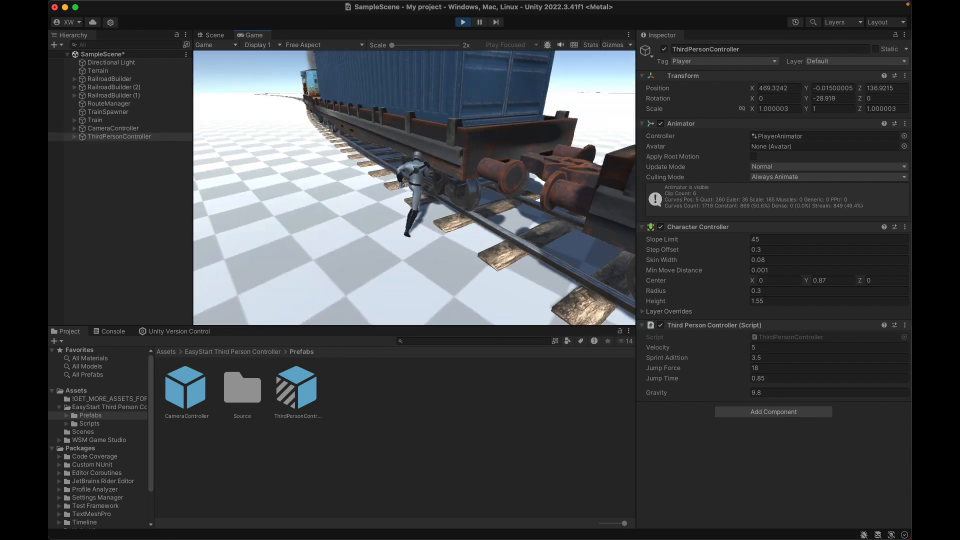
pyautogui.press('w')
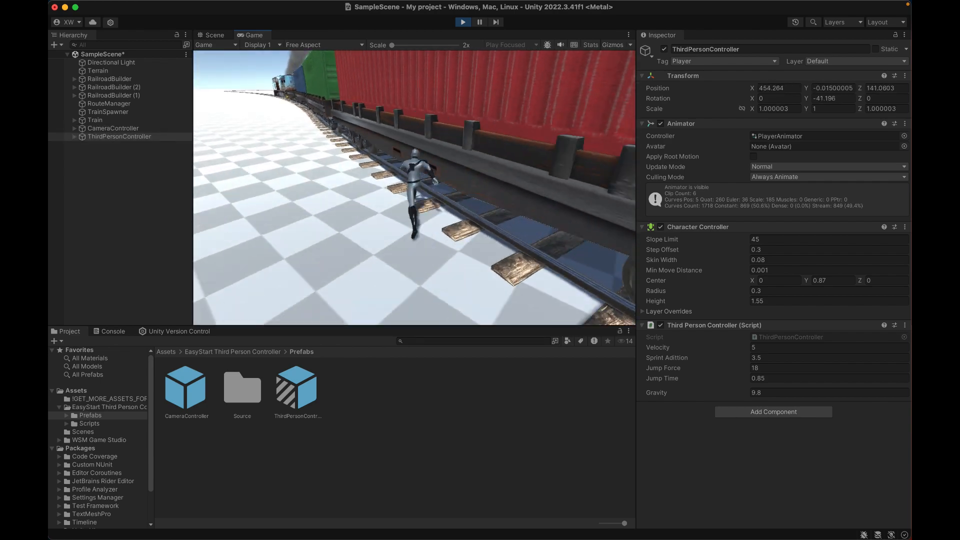
pyautogui.press('w')
pyautogui.press('w')
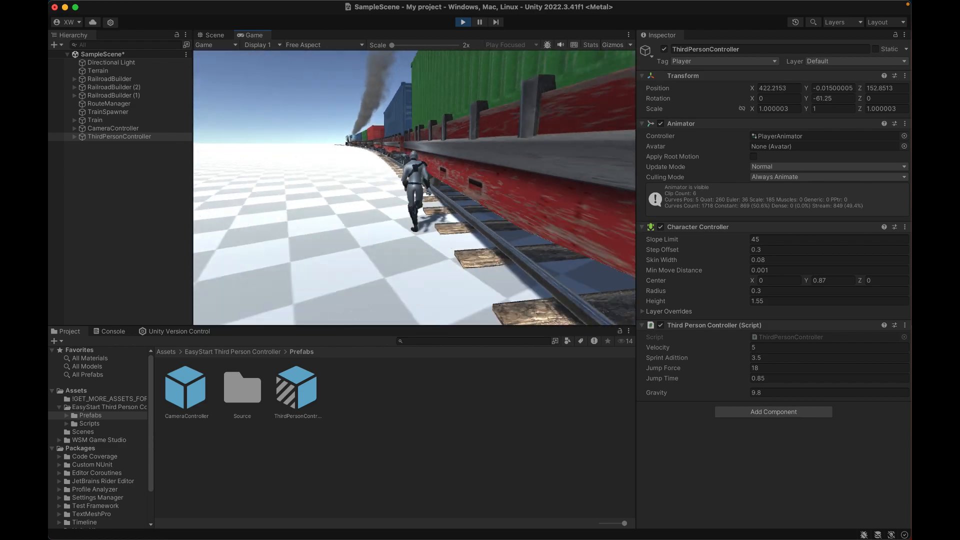
pyautogui.press('w')
pyautogui.press('space')
pyautogui.press('space')
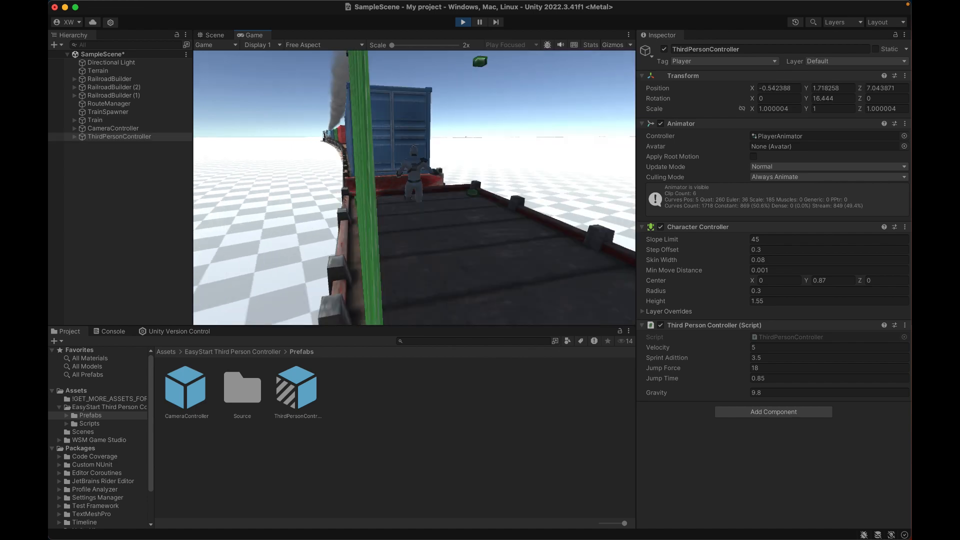
# Jump the character from the flat wagon onto the container roofs and test moving across them on the running train.
pyautogui.press('w')
pyautogui.press('space')
pyautogui.press('w')
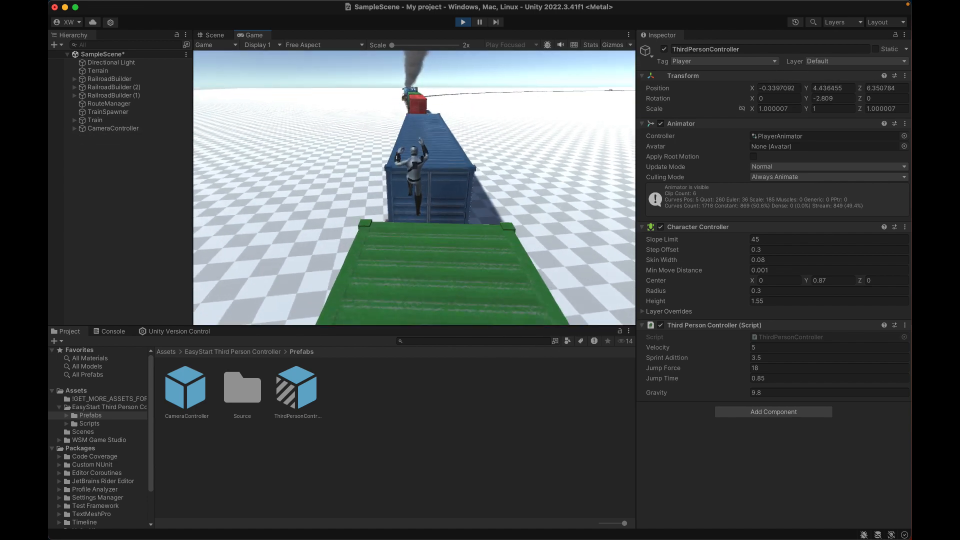
pyautogui.press('space')
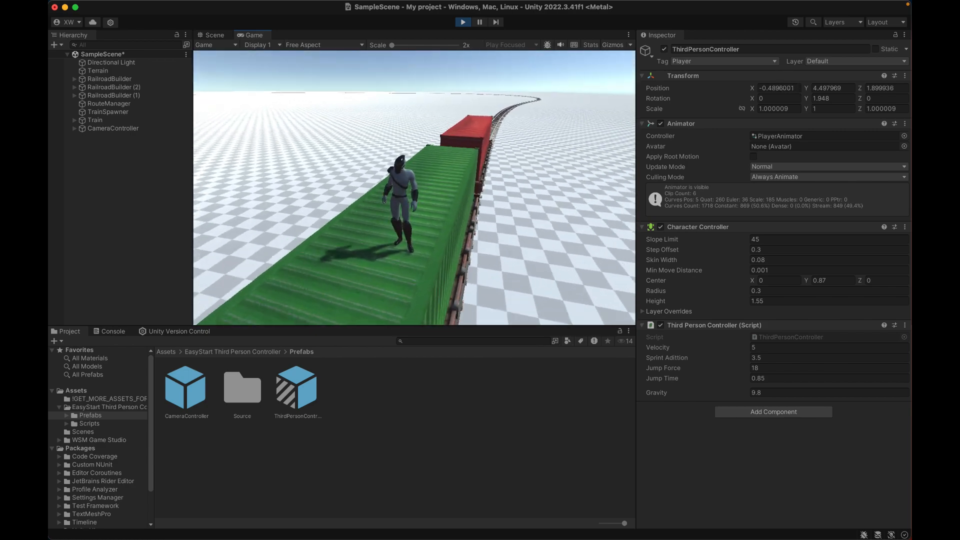
pyautogui.press('w')
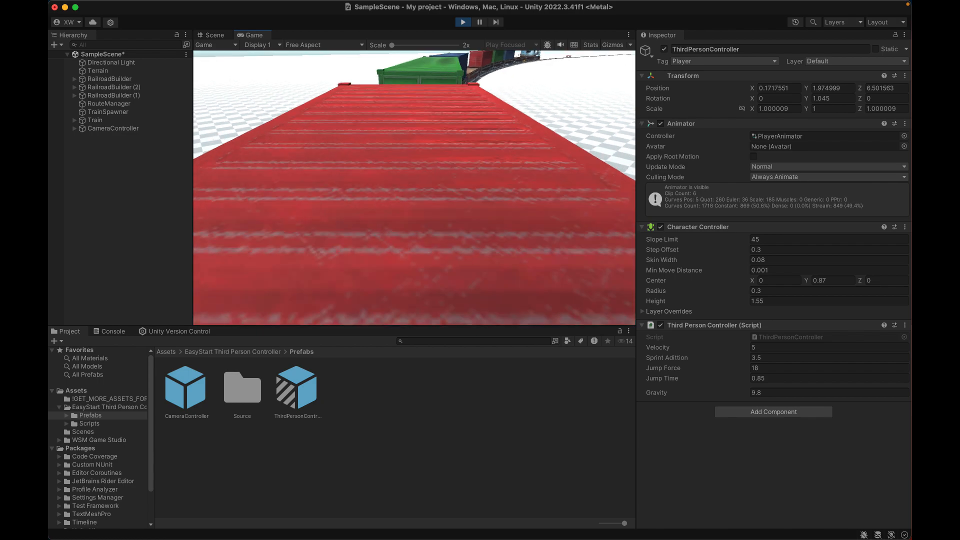
# Test moving the character along the side of the red container wagon and jumping toward the green container ahead.
pyautogui.press('w')
pyautogui.press('w')
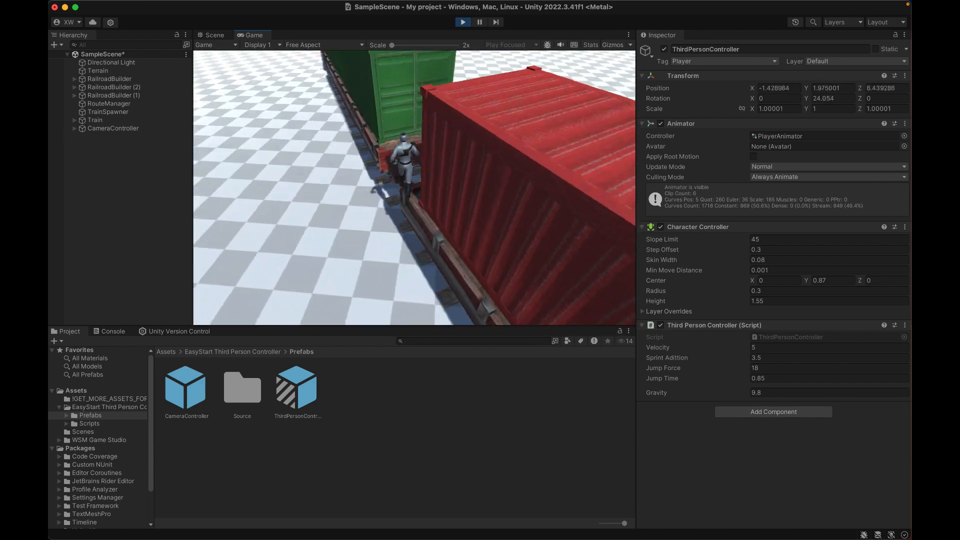
pyautogui.press('space')
pyautogui.press('w')
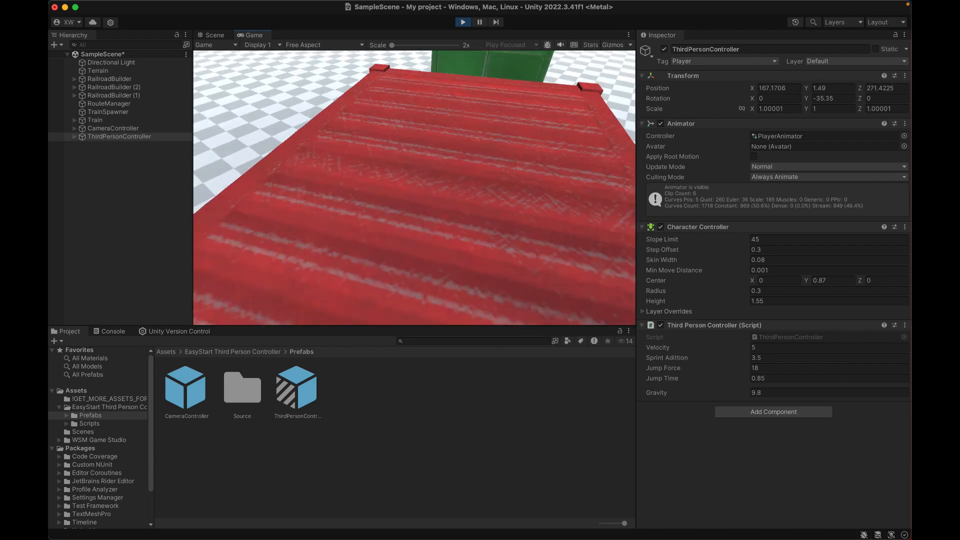
pyautogui.press('space')
pyautogui.press('w')
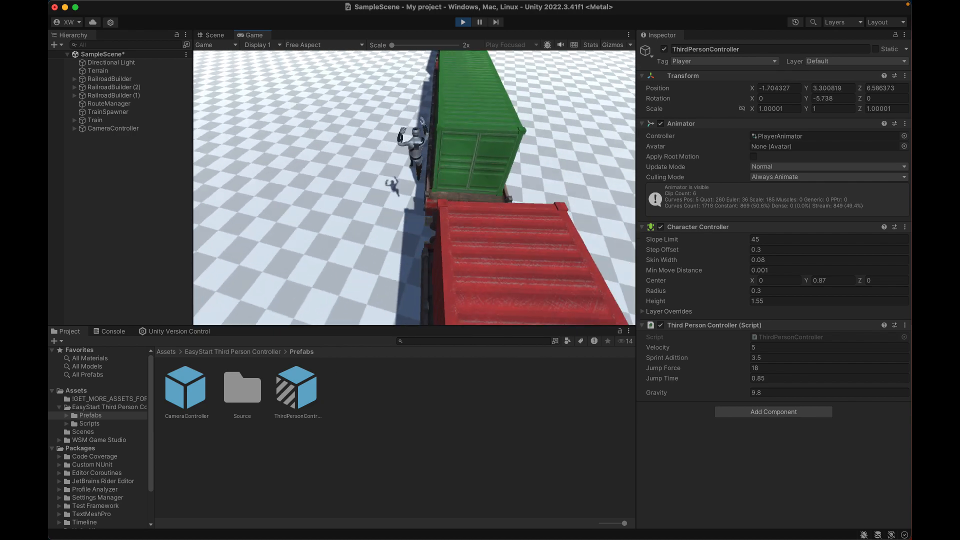
pyautogui.press('space')
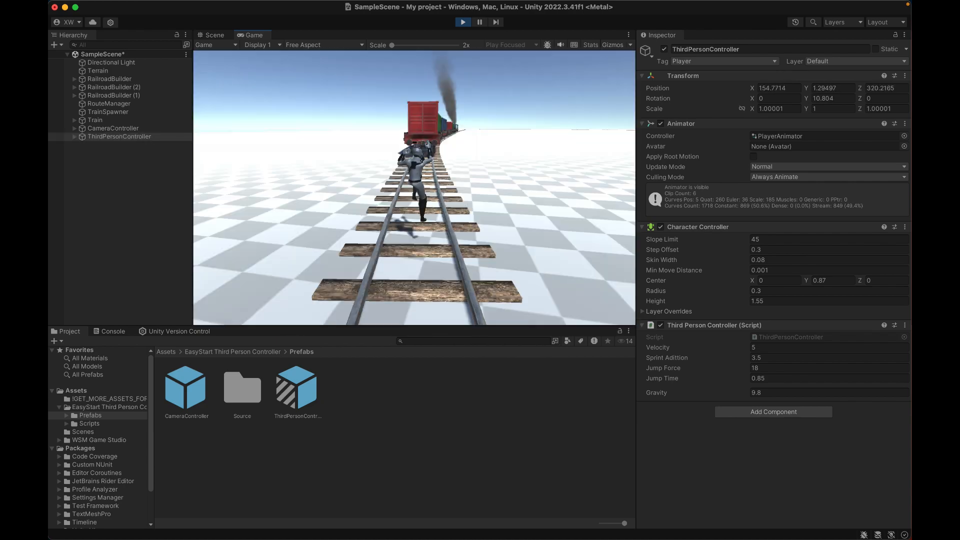
# Run and jump the character after the departing train beside the track, and stop the scene playback.
pyautogui.press('w')
pyautogui.press('space')
pyautogui.press('w')
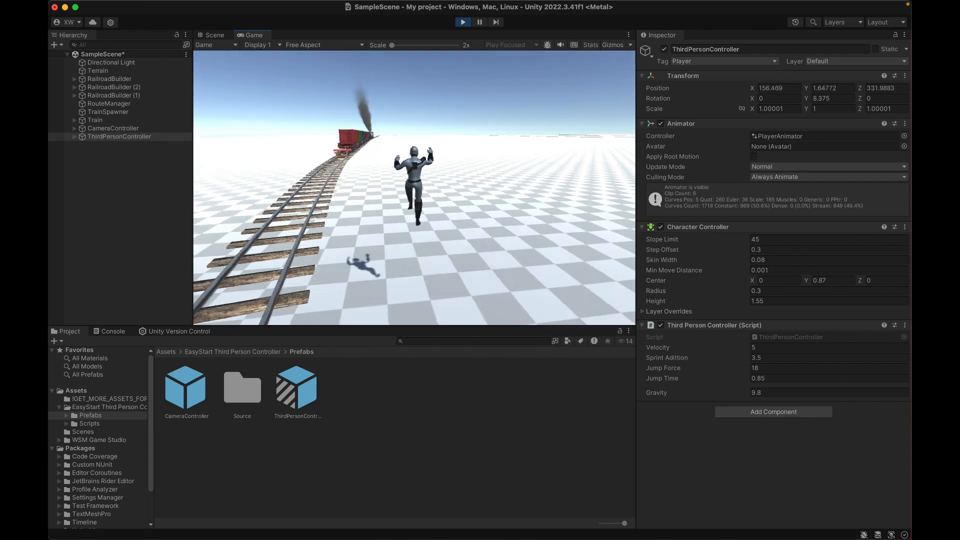
pyautogui.press('space')
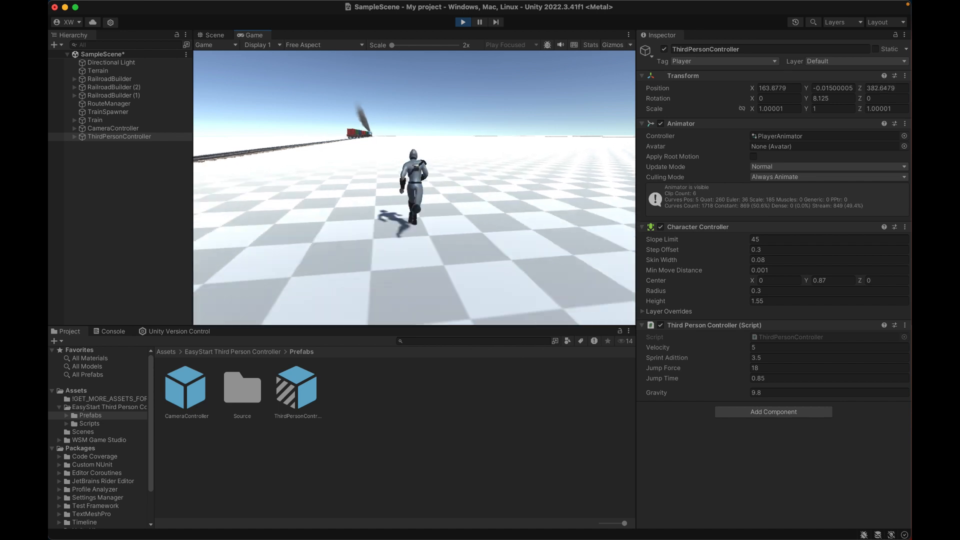
pyautogui.press('w')
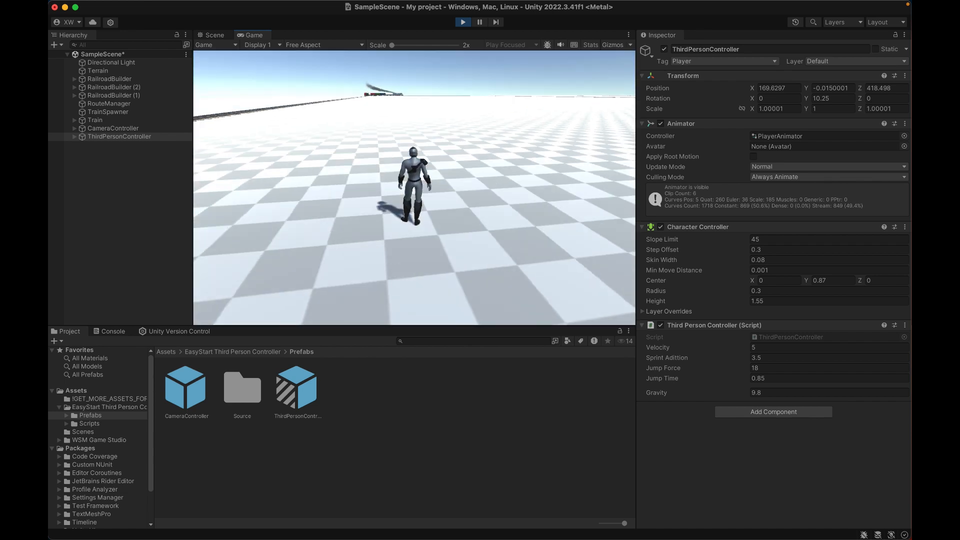
pyautogui.press('super+p')
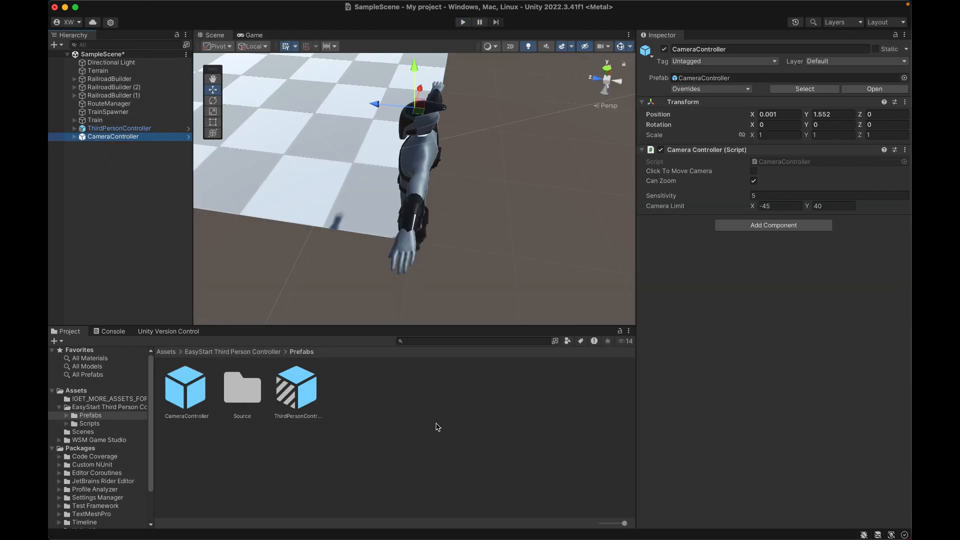
# Switch to Chrome and open the Unity Engine Assets page of the INFRA_RAY site.
pyautogui.moveTo(438, 534)
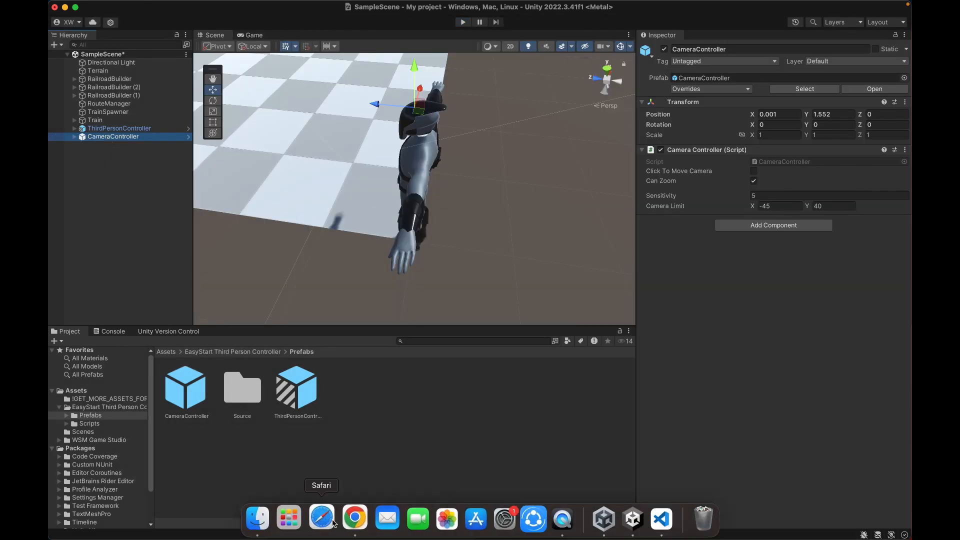
pyautogui.click(349, 533)
pyautogui.scroll(-20, 260, 200)
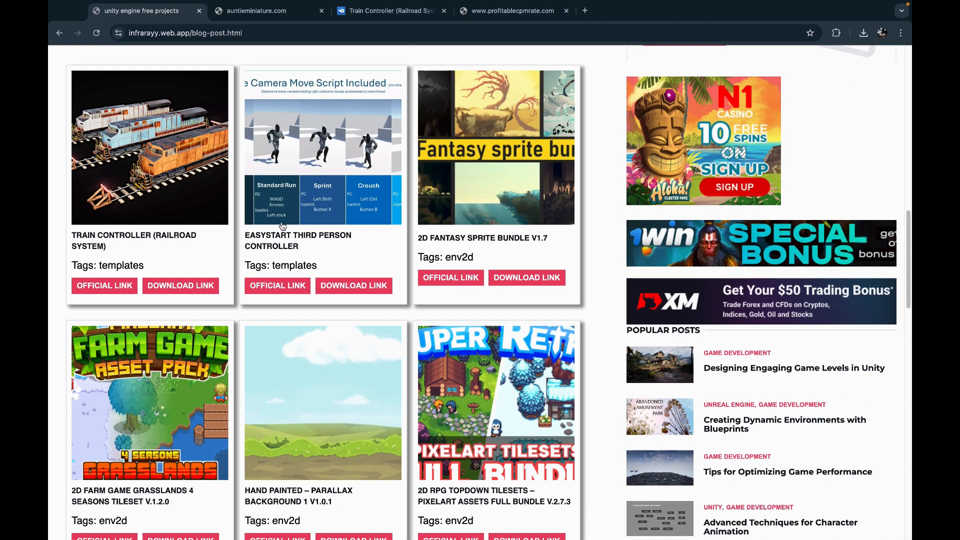
pyautogui.scroll(15, 282, 235)
pyautogui.scroll(15, 286, 246)
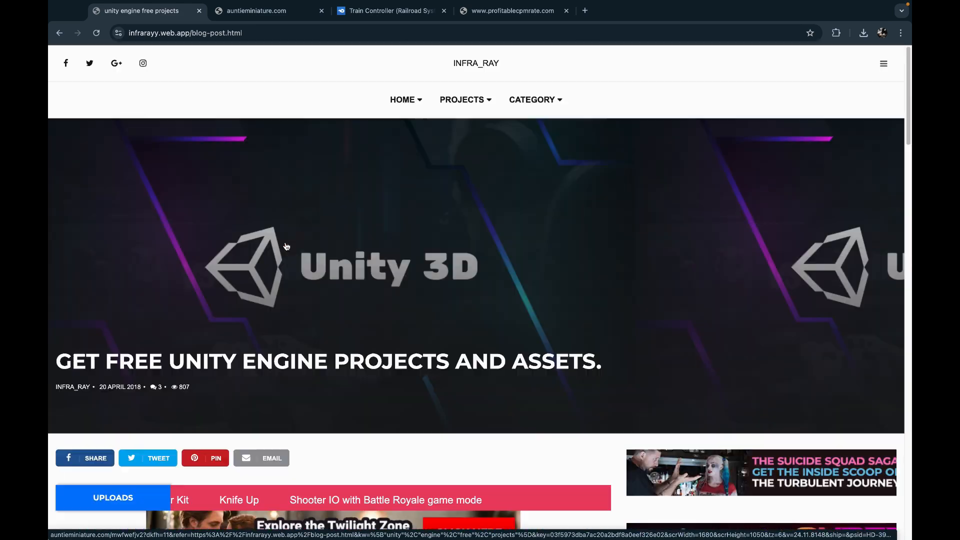
pyautogui.click(407, 101)
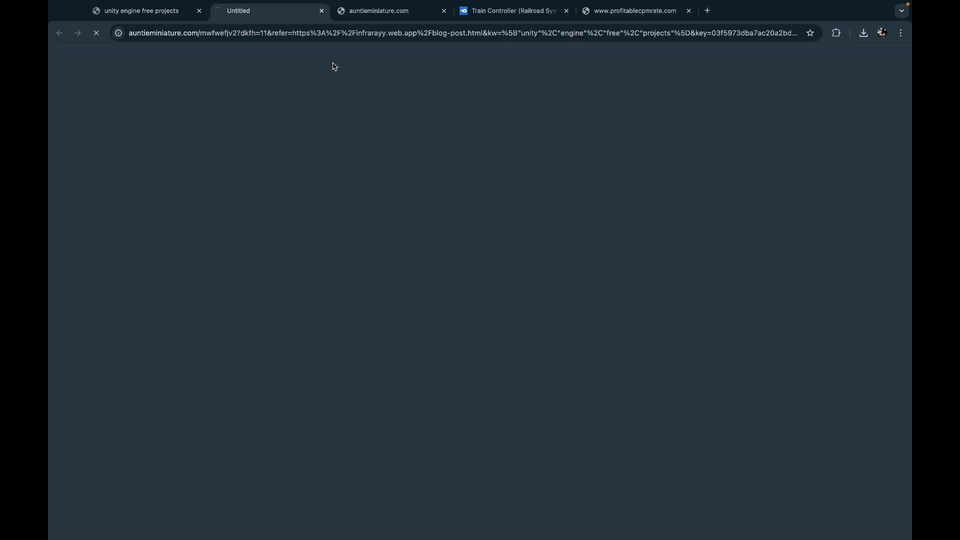
pyautogui.click(193, 10)
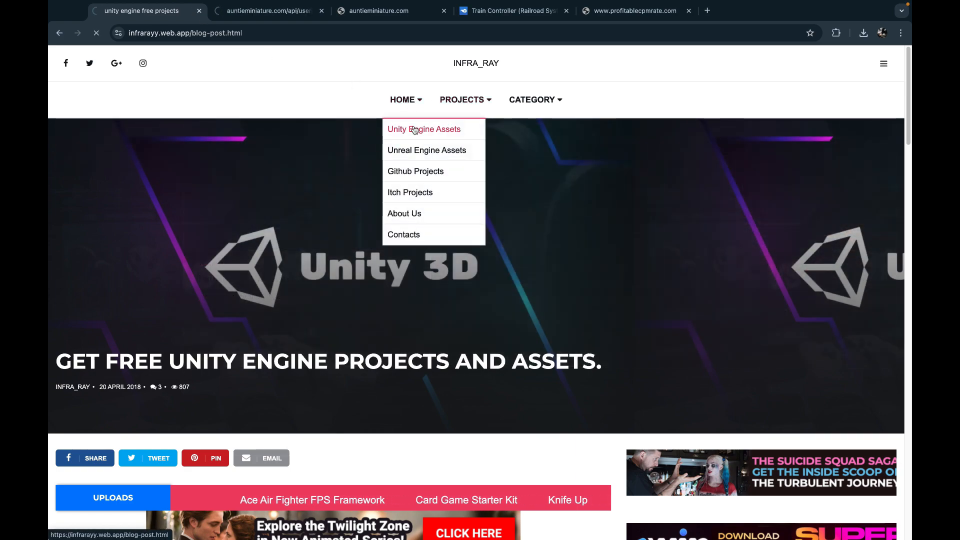
pyautogui.click(414, 129)
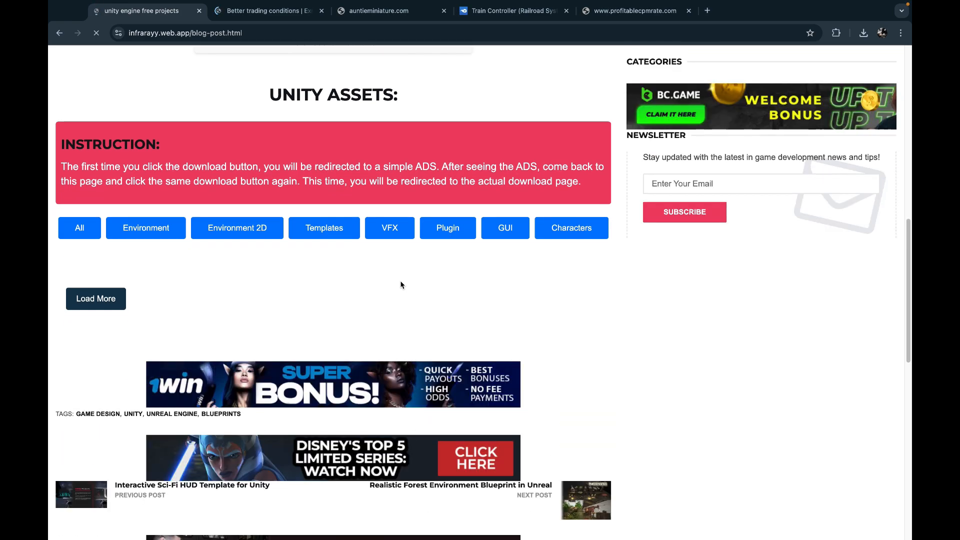
# Browse the Unity assets listing, loading more entries twice, and return to the start of the page.
pyautogui.scroll(-8, 401, 285)
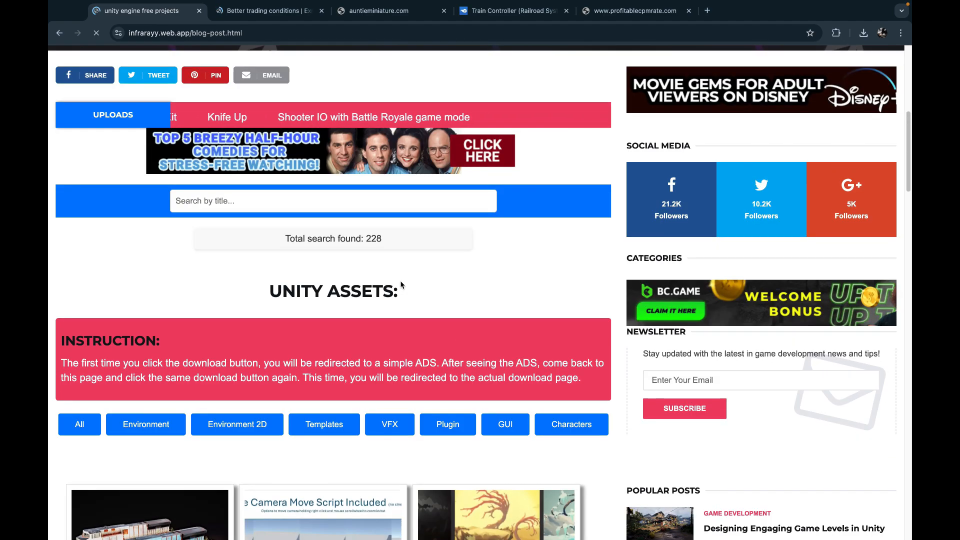
pyautogui.scroll(-12, 401, 285)
pyautogui.scroll(-13, 401, 285)
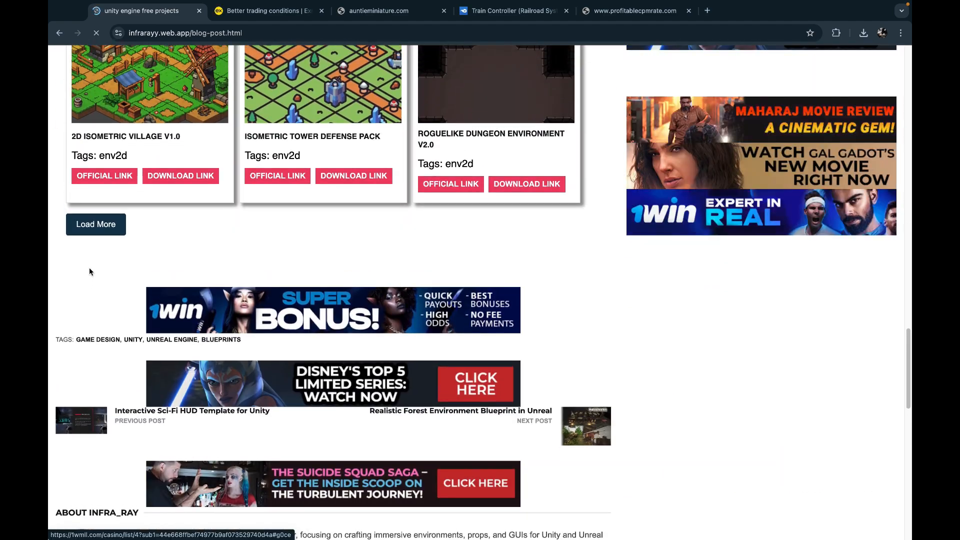
pyautogui.click(92, 225)
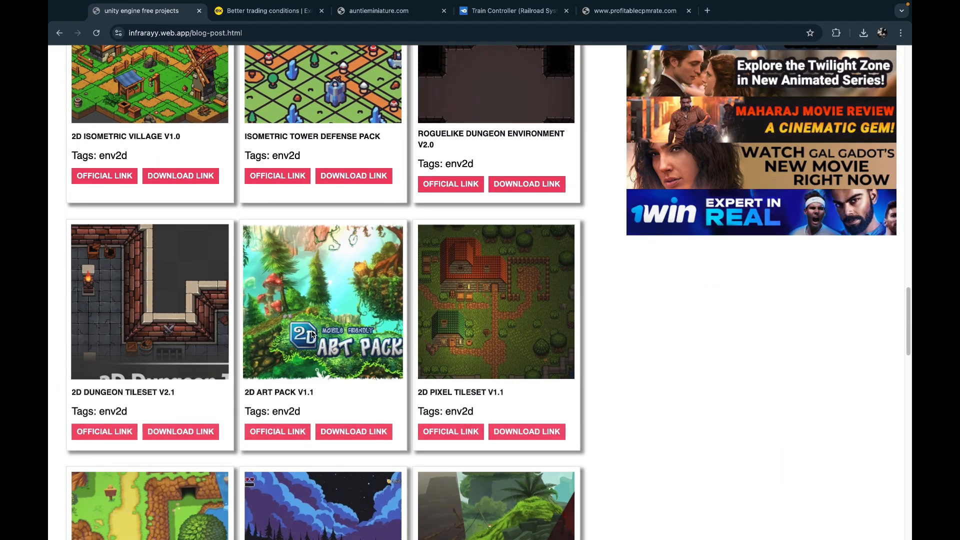
pyautogui.scroll(-9, 312, 335)
pyautogui.scroll(-1, 312, 335)
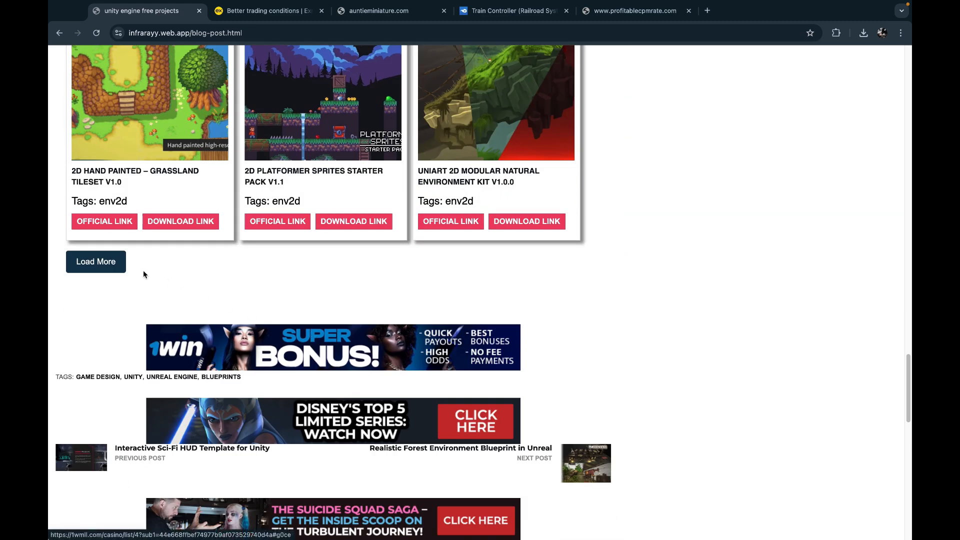
pyautogui.click(115, 269)
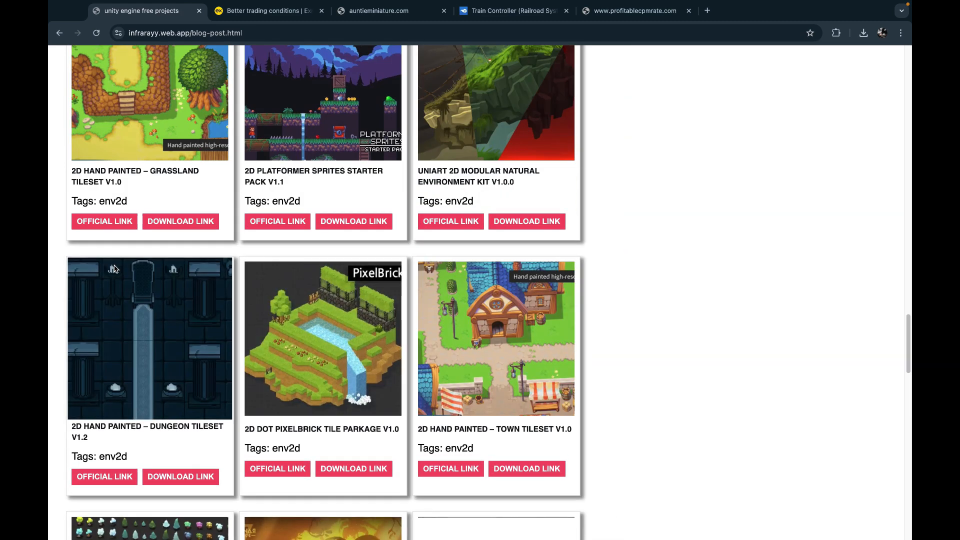
pyautogui.scroll(-7, 331, 301)
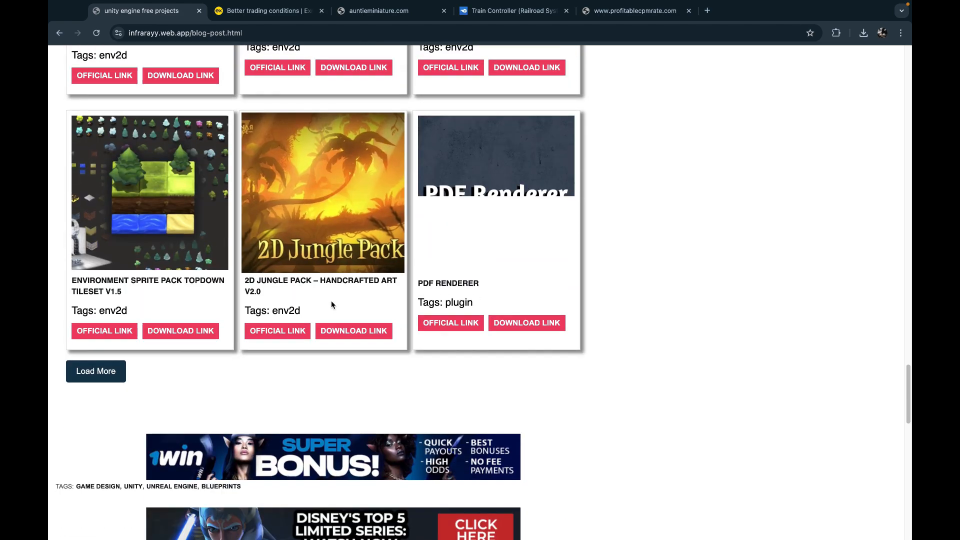
pyautogui.scroll(12, 331, 301)
pyautogui.scroll(20, 331, 304)
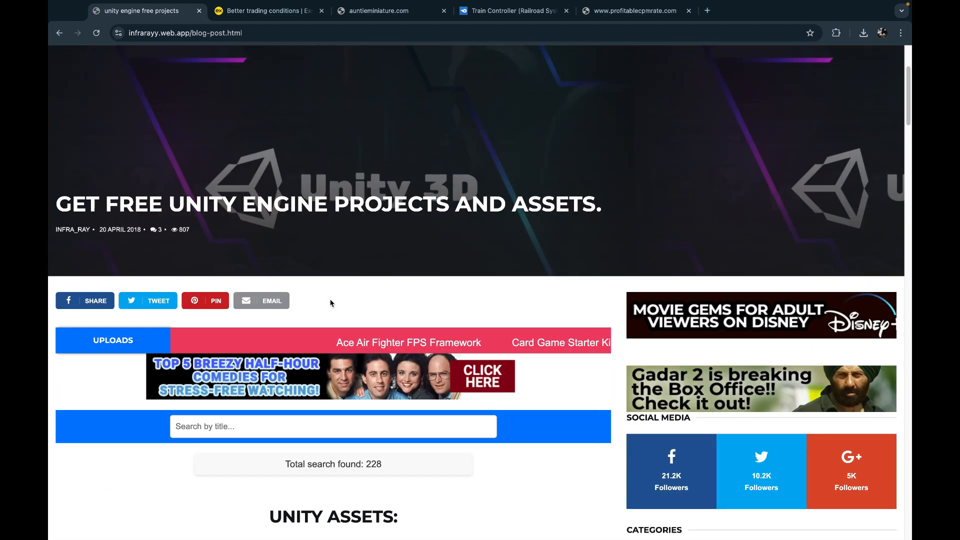